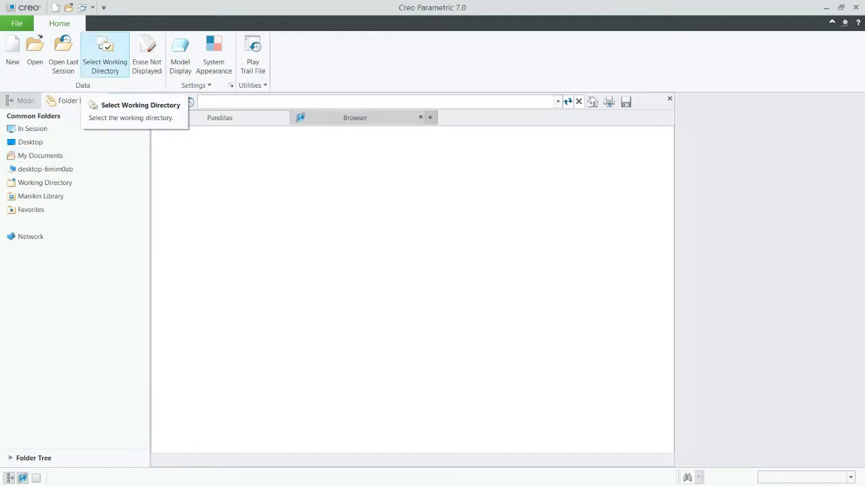
Create a folder named Ptc on the Desktop and set it as the working directory.
click(105, 54)
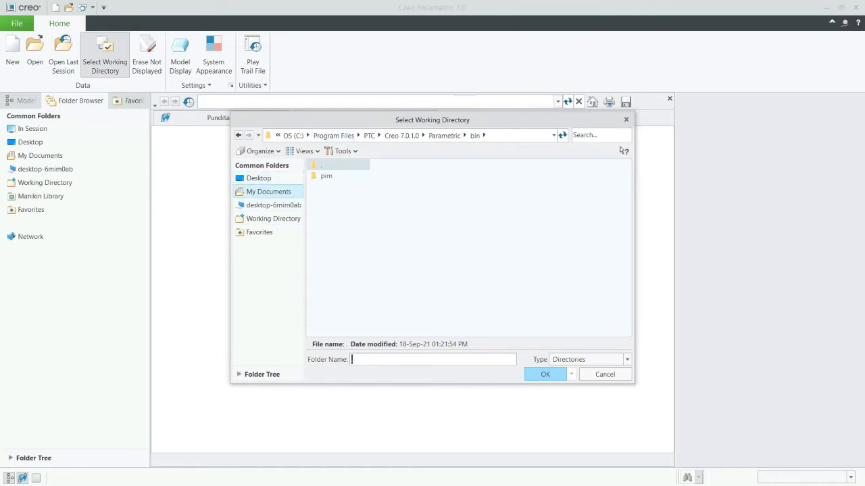
click(259, 178)
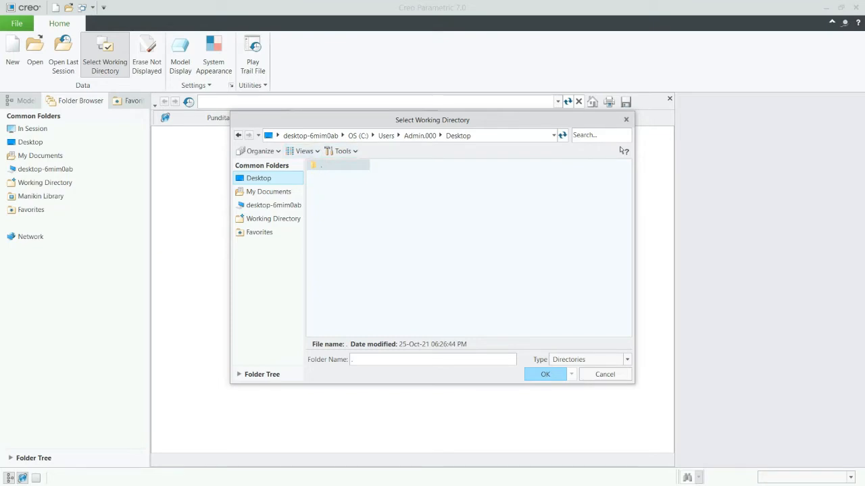
right_click(349, 192)
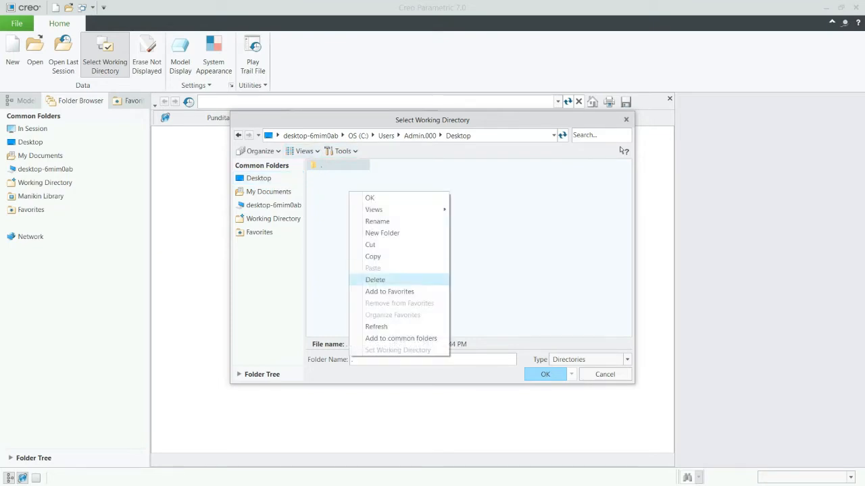
click(383, 233)
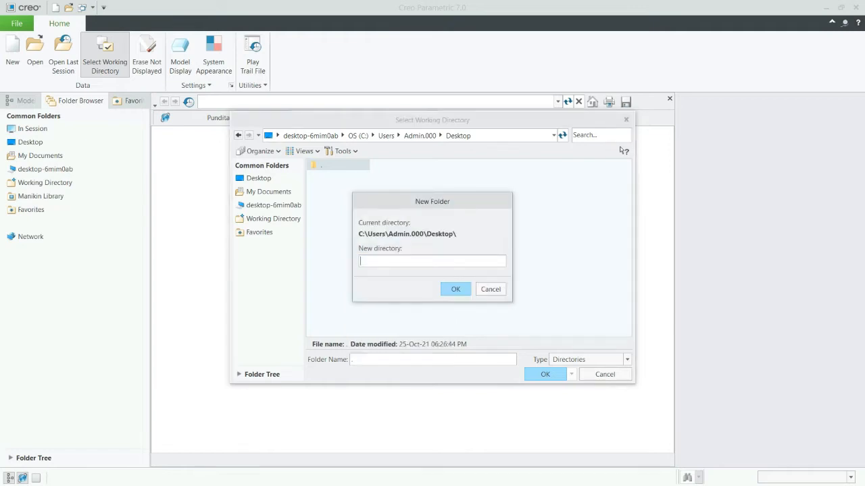
text(Gurucadd)
text(Ptc)
key(Return)
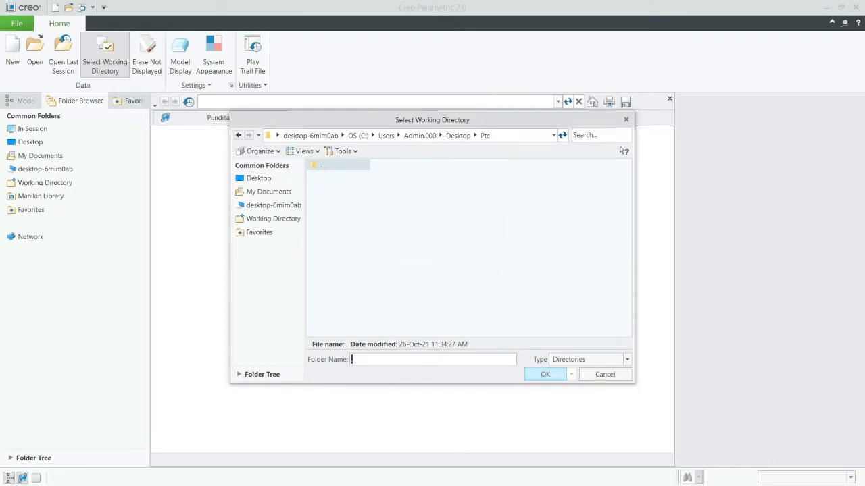
key(Return)
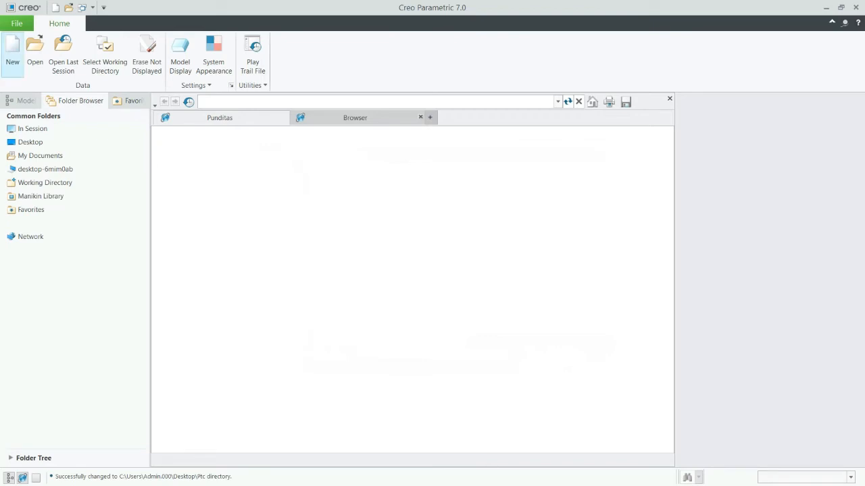
Start a new solid part named Part1 without using the default template.
click(12, 54)
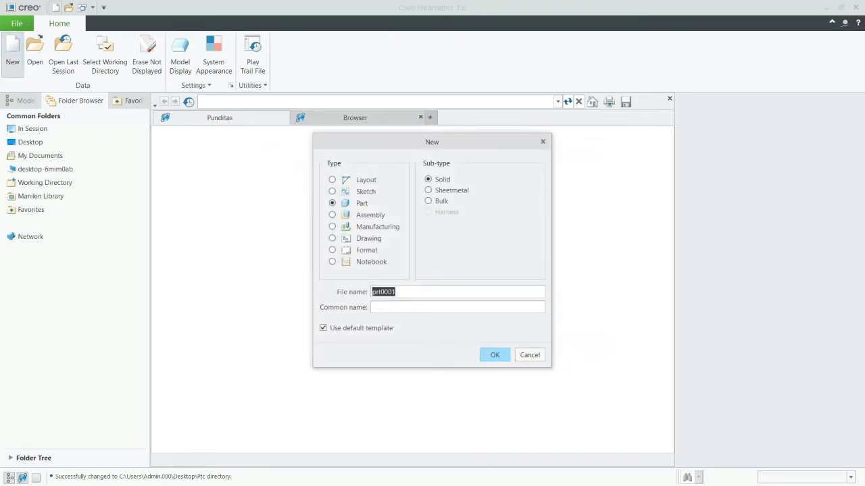
click(332, 203)
click(323, 327)
double_click(384, 292)
text(Part1)
key(Return)
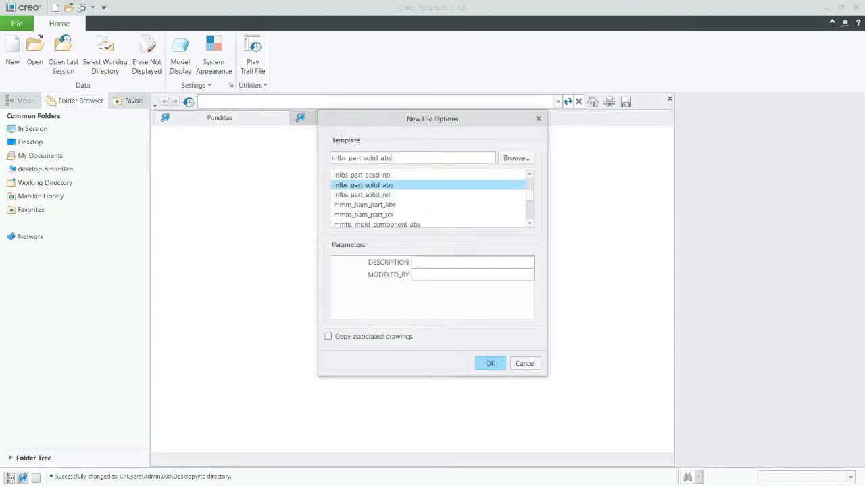
Create the part from the mmns_part_solid_abs template with DESCRIPTION set to plastic and MODELED_BY set to abc.
scroll(427, 199, down, 1)
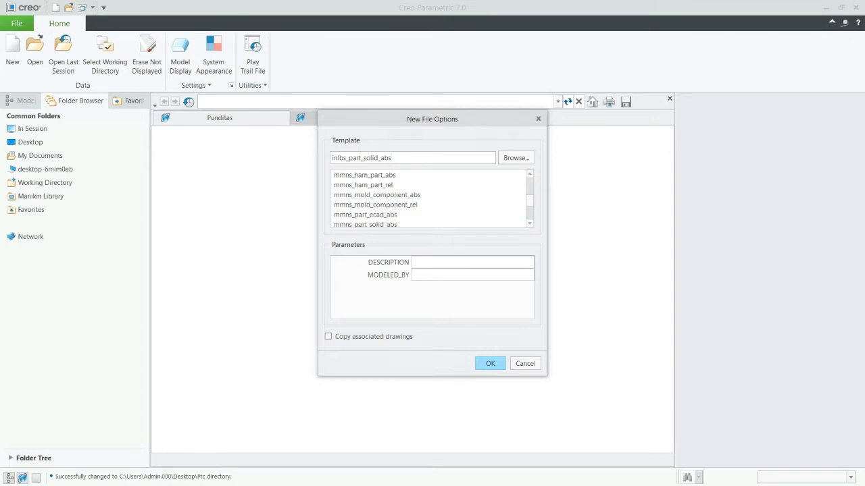
scroll(430, 199, down, 1)
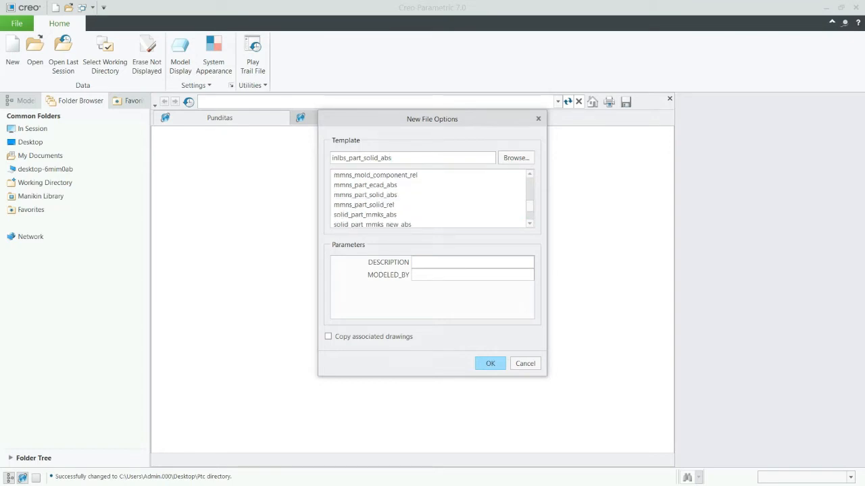
click(364, 205)
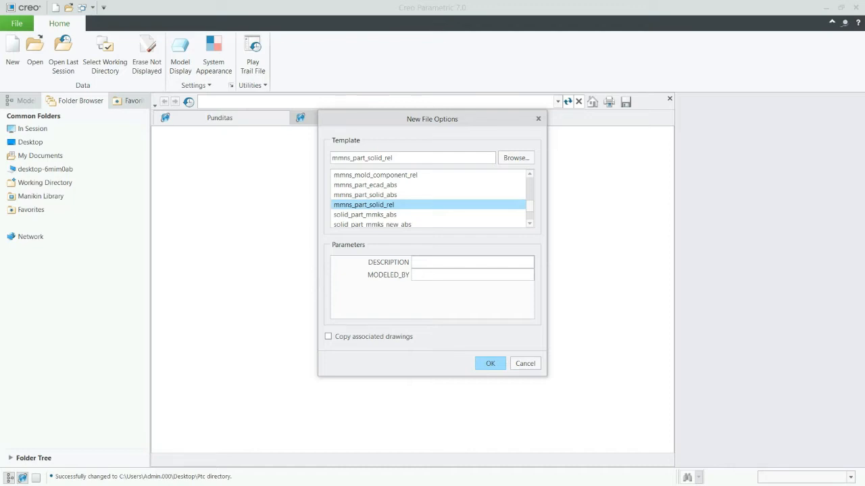
click(365, 195)
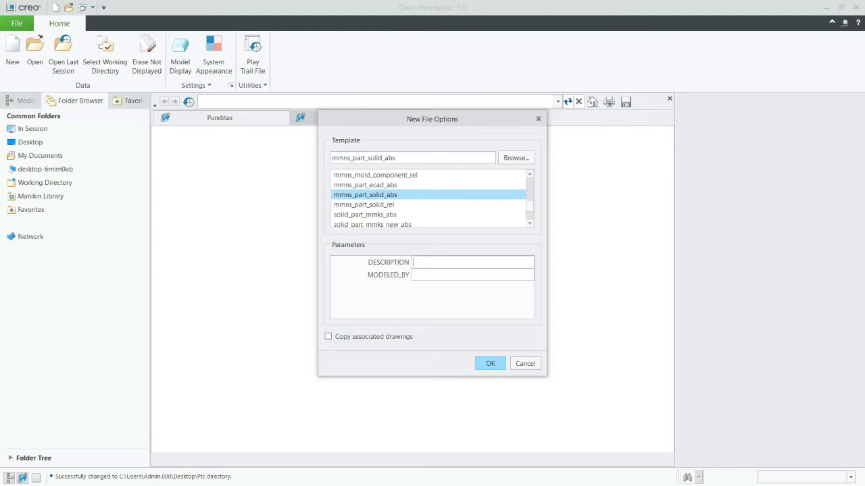
text(plas)
text(tic)
text(abc)
key(Return)
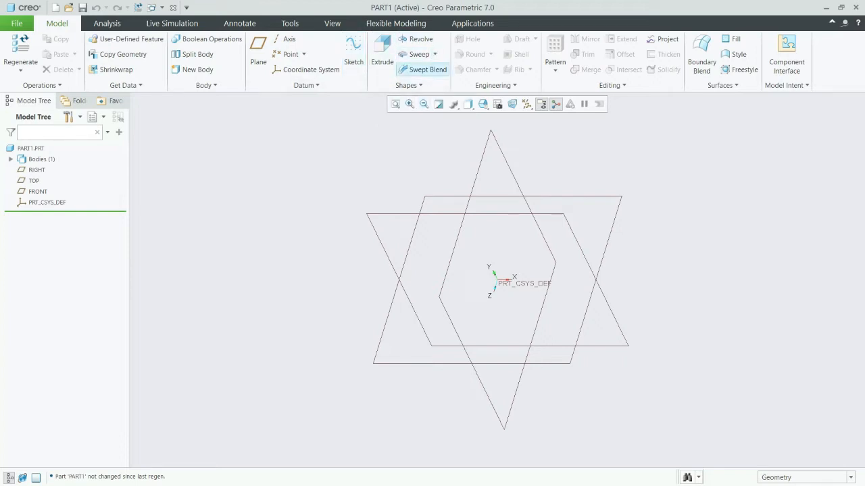
click(409, 85)
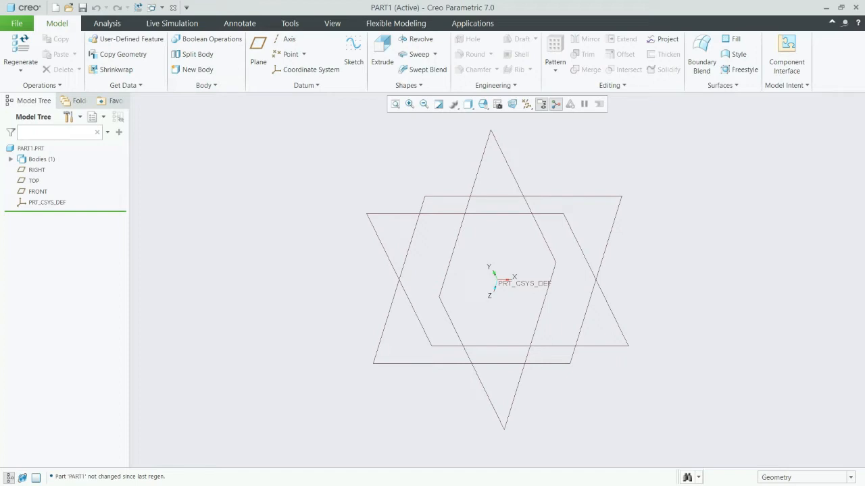
click(38, 170)
click(34, 181)
click(37, 192)
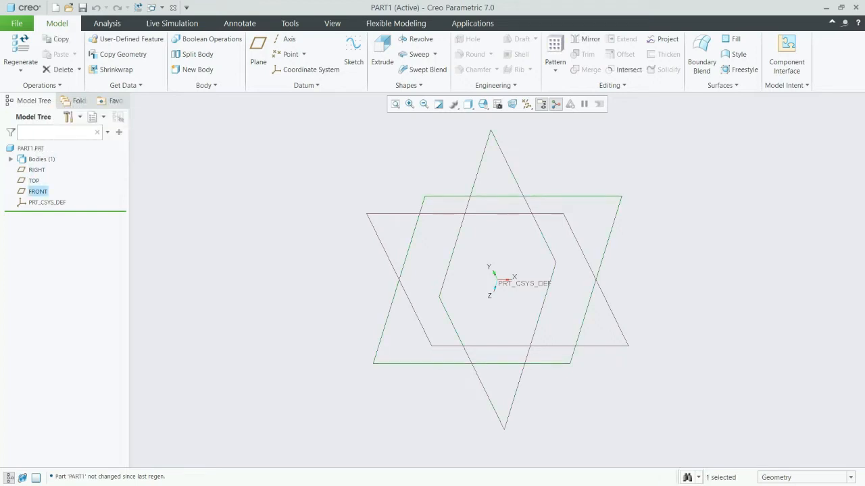
click(39, 145)
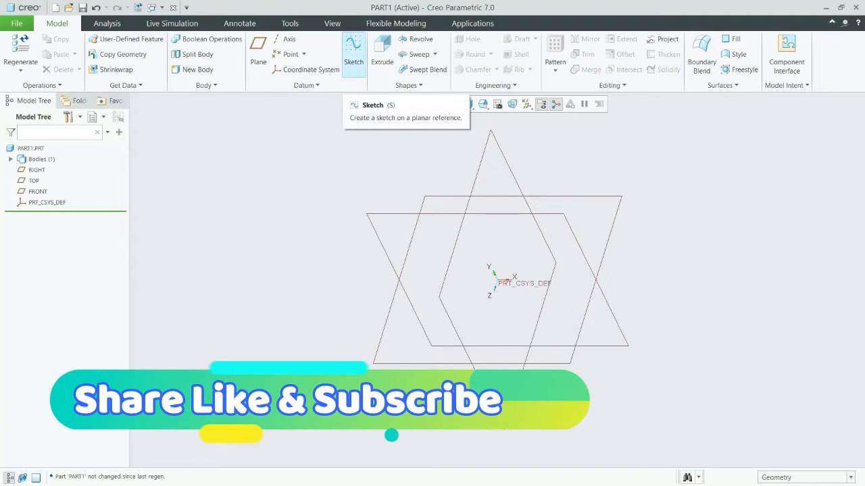
Start a sketch on the TOP plane with RIGHT as the right-facing reference, and orient the sketch plane parallel to the screen.
click(353, 51)
drag(777, 102, 725, 110)
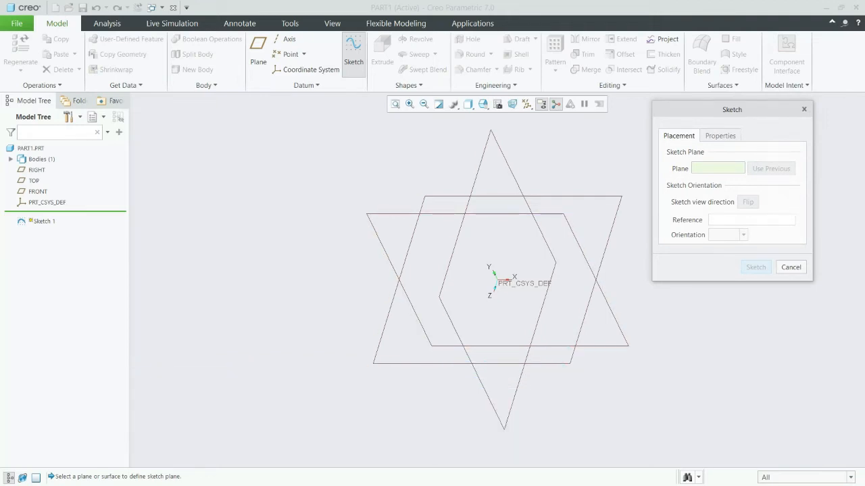
click(403, 264)
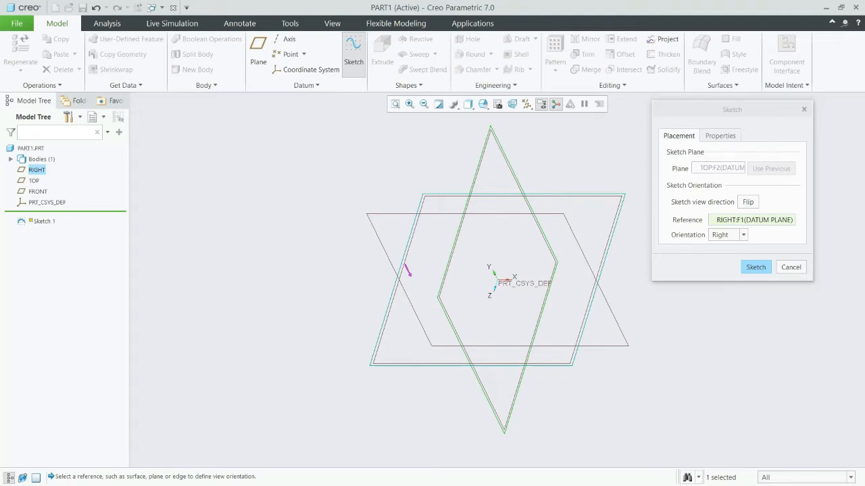
click(755, 267)
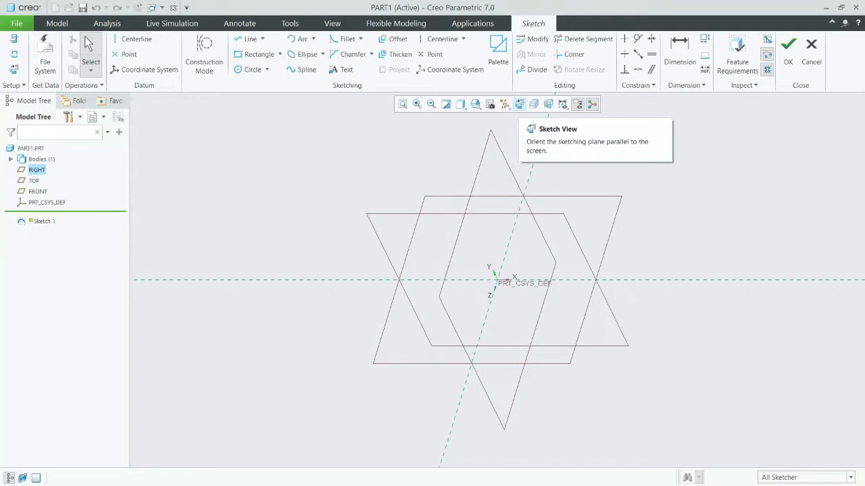
click(519, 104)
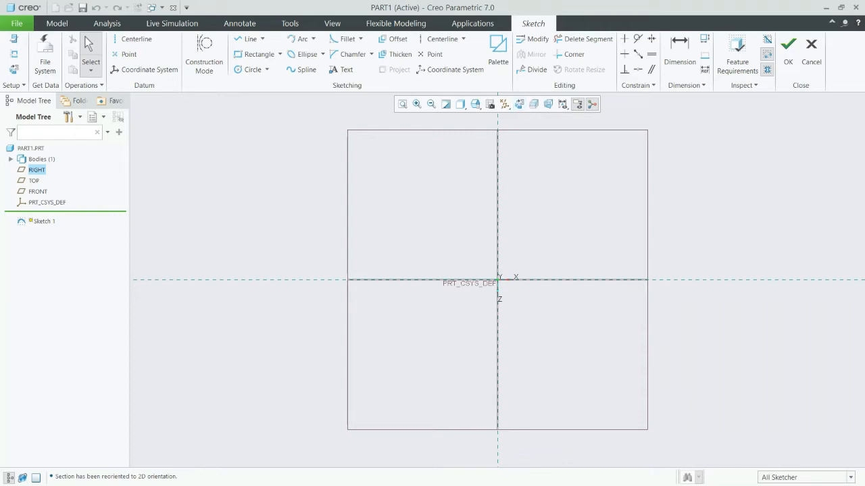
In the Sketcher options, enable locking of user defined dimensions and making the sketching plane parallel to the screen at startup.
click(17, 23)
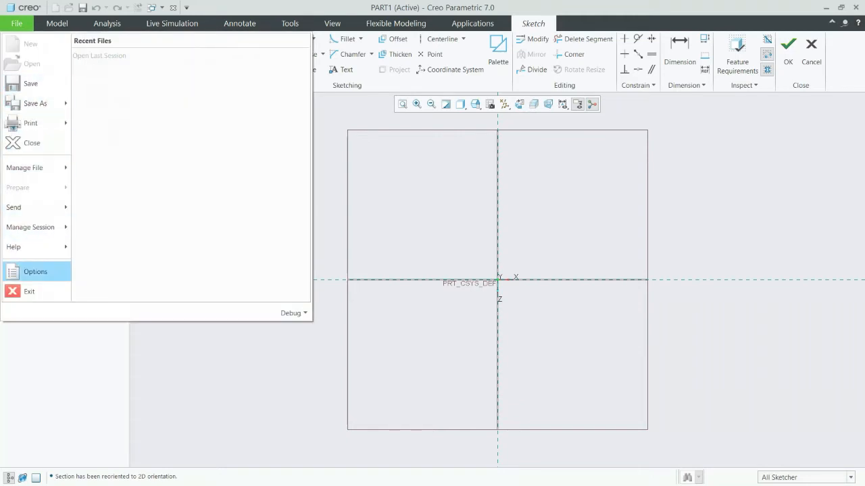
click(35, 271)
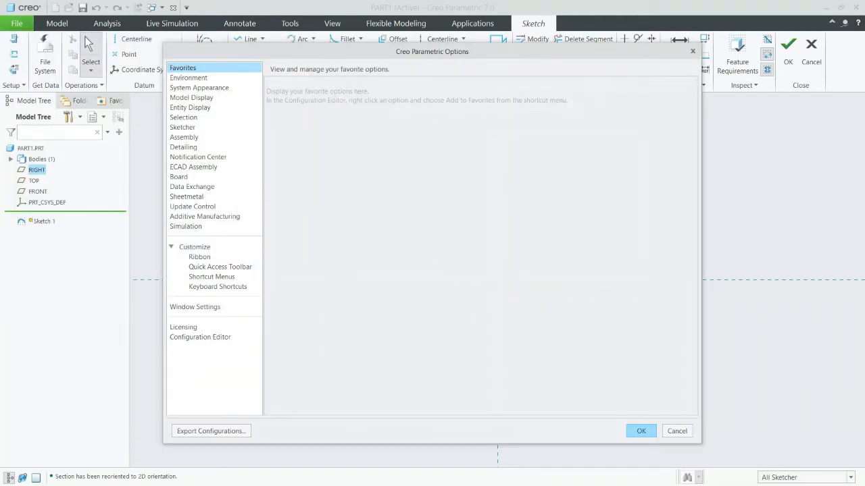
click(183, 127)
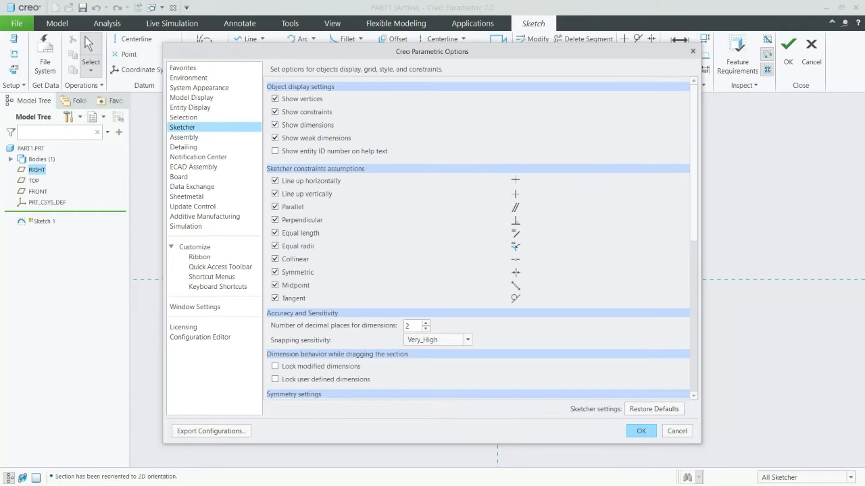
scroll(478, 236, down, 2)
scroll(275, 285, down, 1)
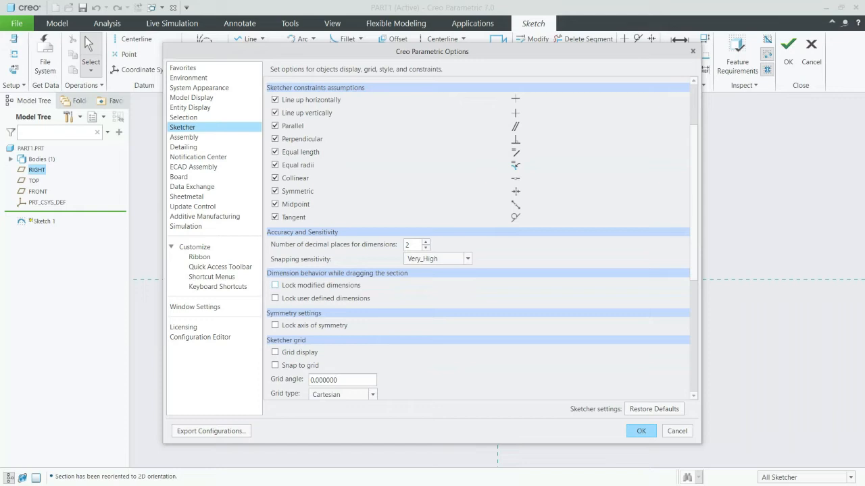
click(275, 298)
scroll(477, 237, down, 2)
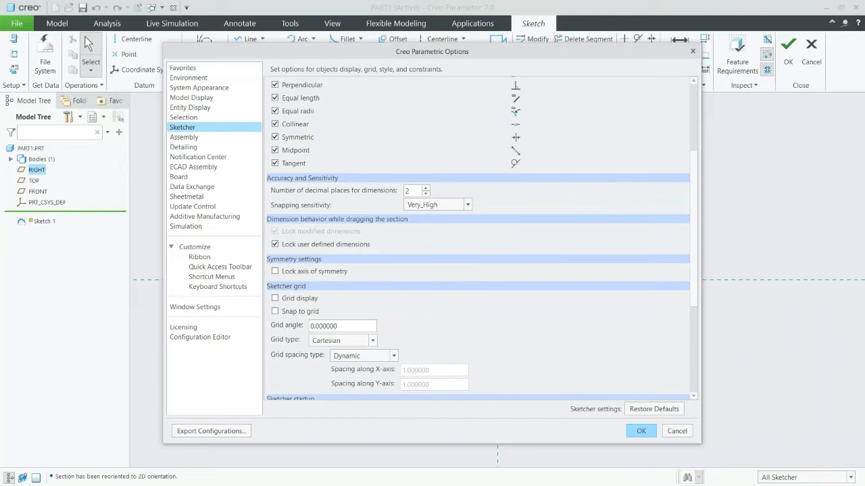
scroll(477, 236, down, 6)
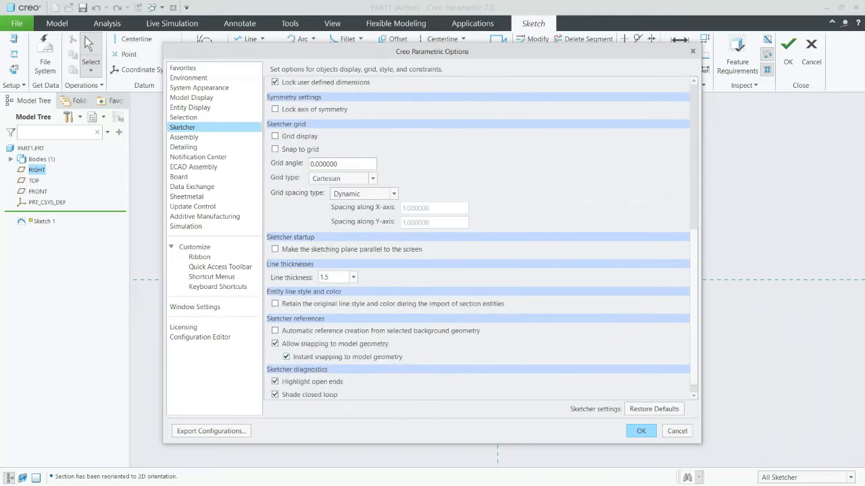
scroll(477, 236, down, 1)
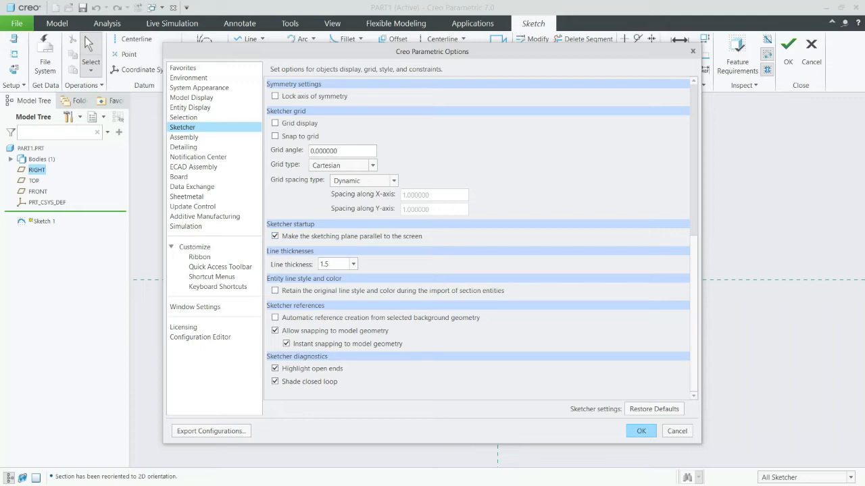
Apply the option changes and save them to config.pro in the Ptc folder.
click(641, 431)
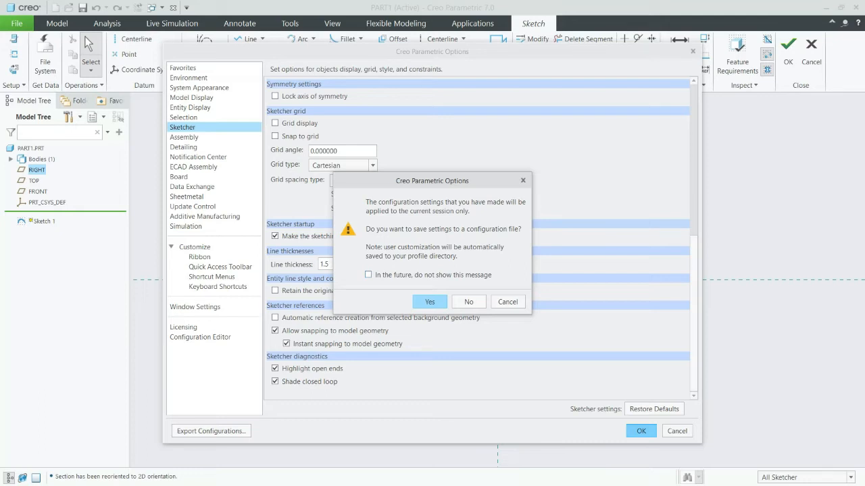
key(Return)
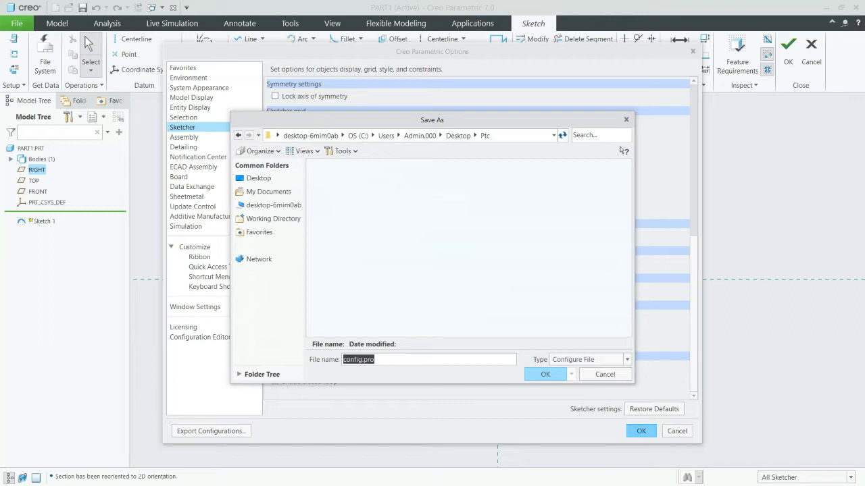
key(Return)
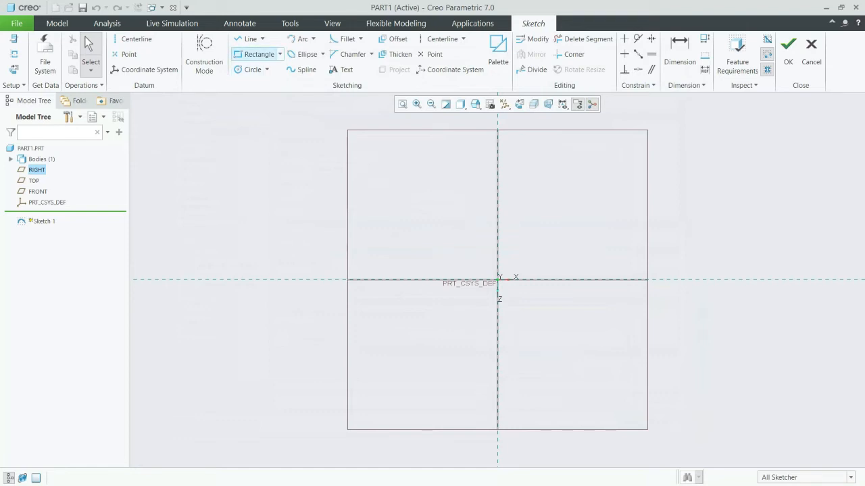
Sketch a corner rectangle about 299 by 247 mm enclosing the origin.
click(257, 54)
click(419, 214)
click(600, 358)
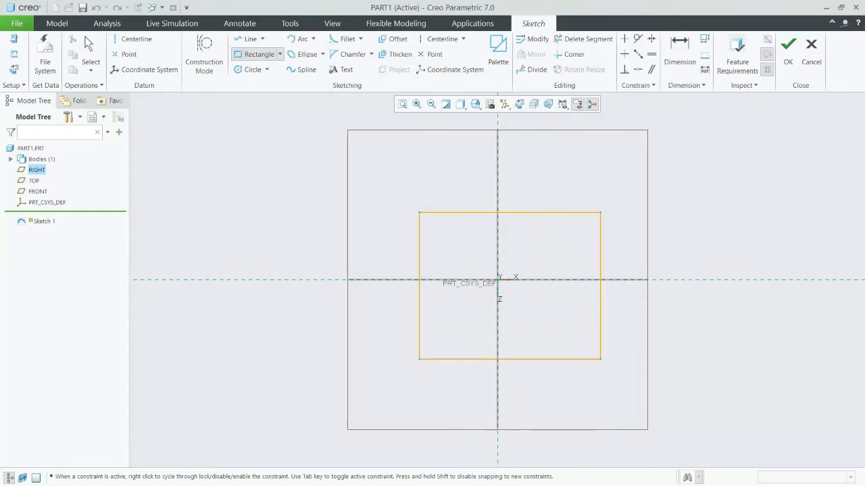
click(596, 358)
middle_click(636, 324)
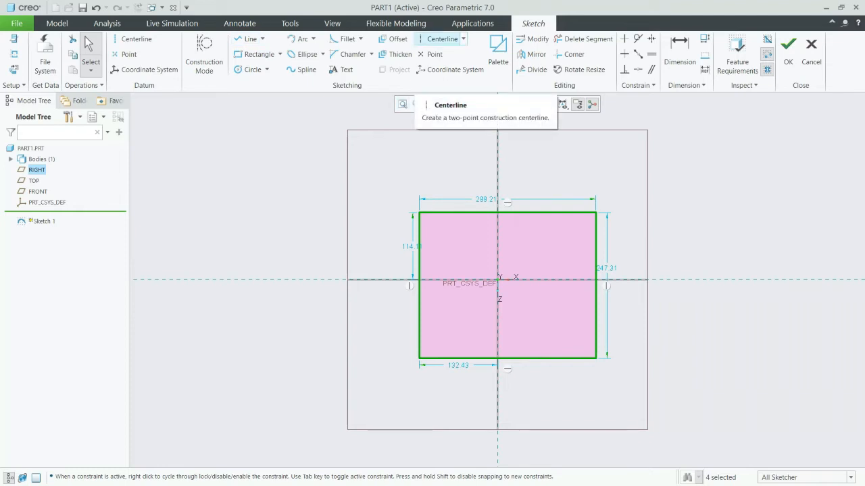
Add a vertical and a horizontal construction centerline through the origin along the sketch references.
click(439, 39)
click(498, 149)
click(511, 247)
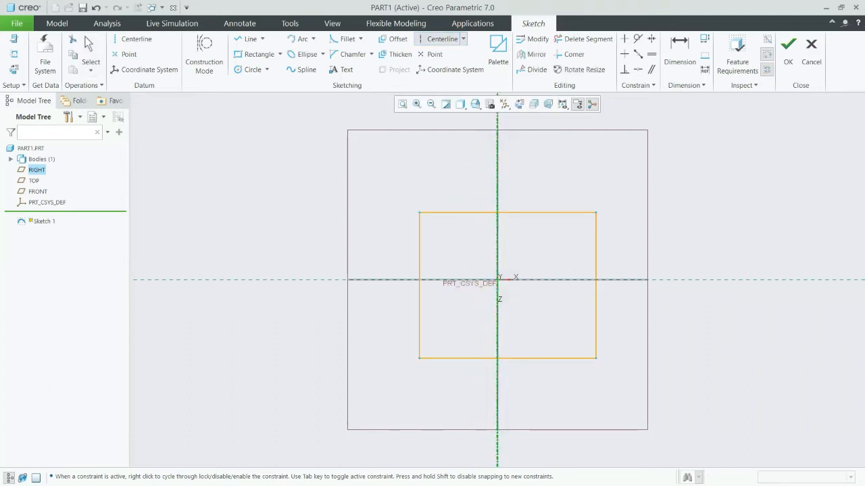
click(327, 290)
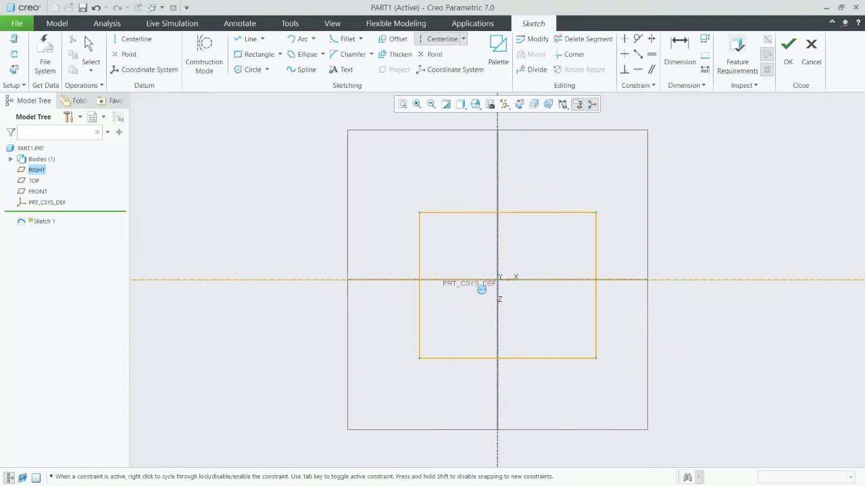
middle_click(683, 230)
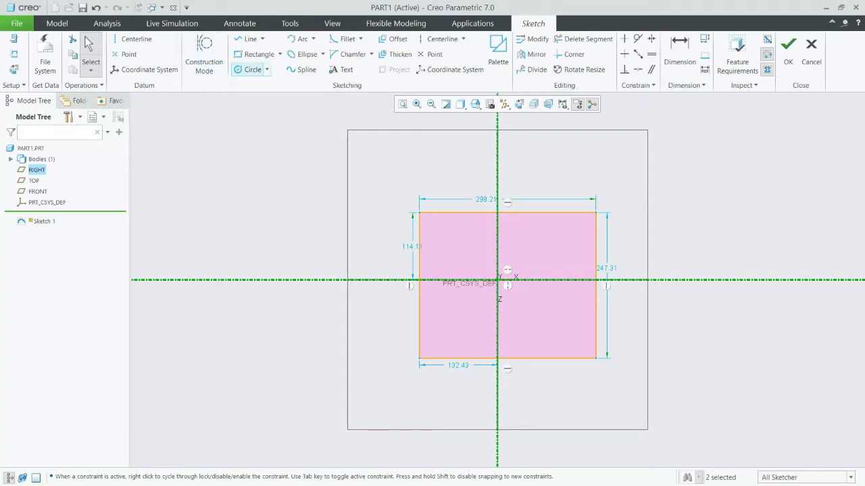
Sketch a circle about 109 mm in diameter centered on the rectangle's upper-left corner.
click(267, 69)
click(418, 212)
click(443, 191)
middle_click(458, 168)
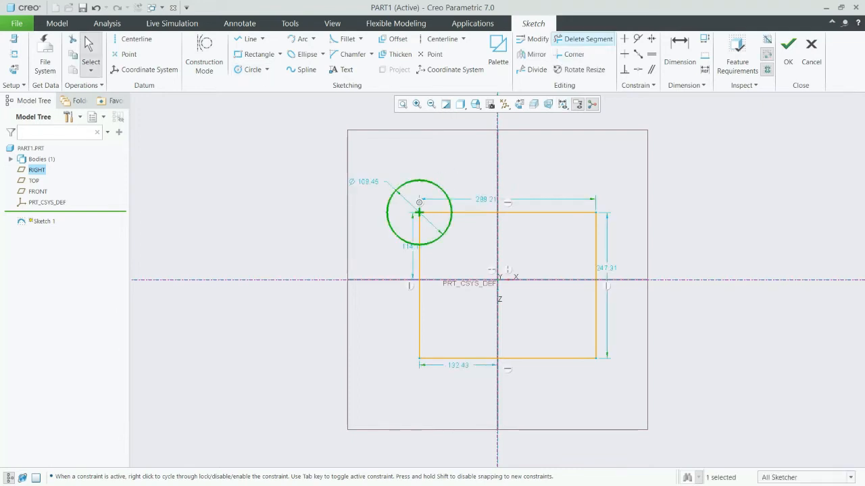
Trim away the circle and rectangle segments inside the overlapping corner, leaving one closed outline.
click(582, 39)
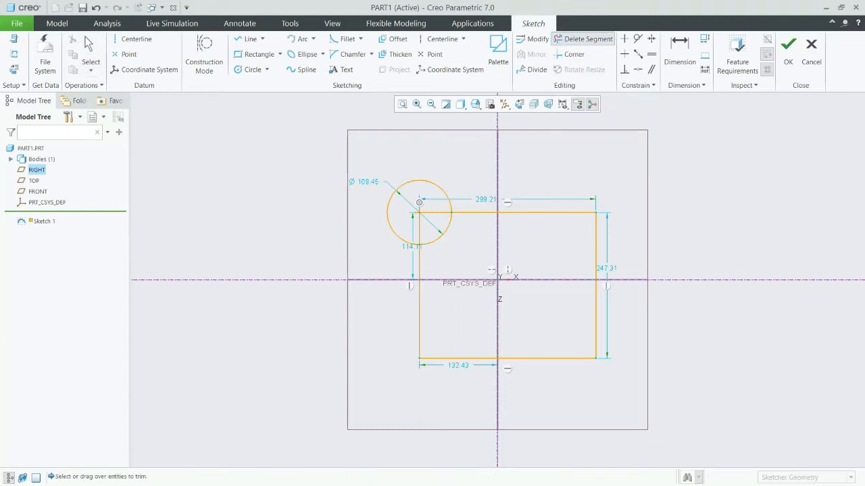
mouse_move(447, 245)
mouse_down()
mouse_move(417, 226)
mouse_move(436, 206)
mouse_up()
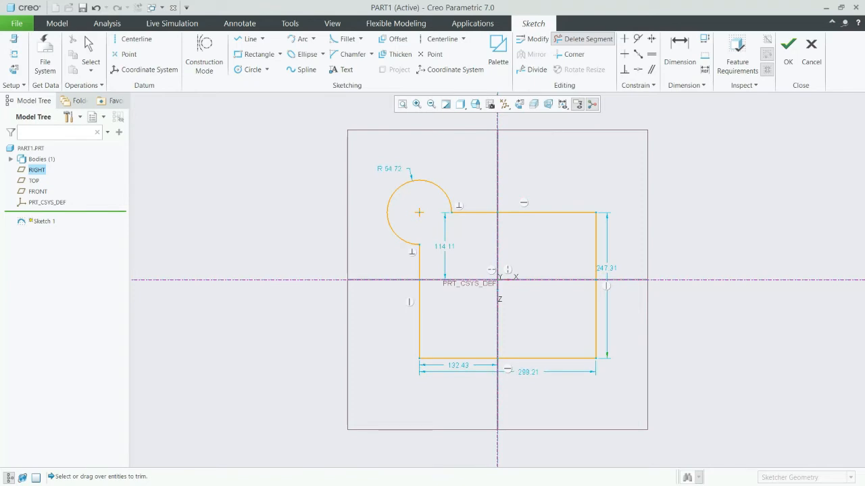
click(91, 54)
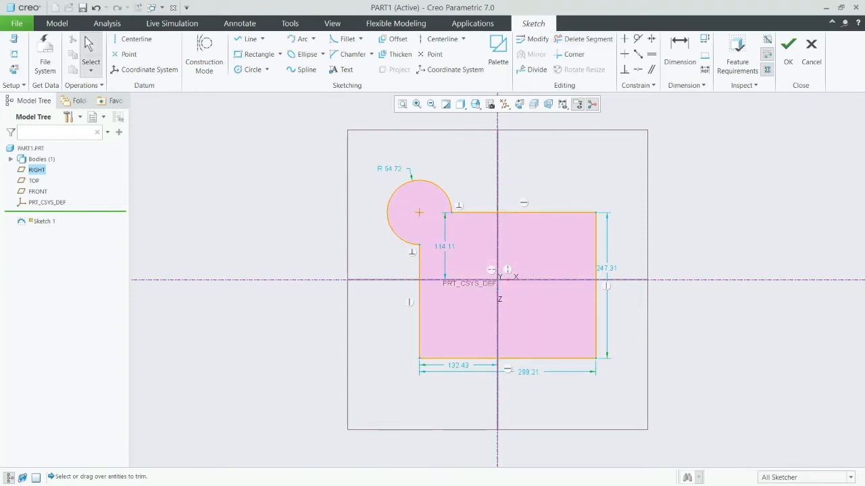
Modify the selected sketch dimensions together, setting the arc radius to 59.28 mm and the profile height to 253.32 mm.
drag(314, 147, 587, 284)
key(ctrl+a)
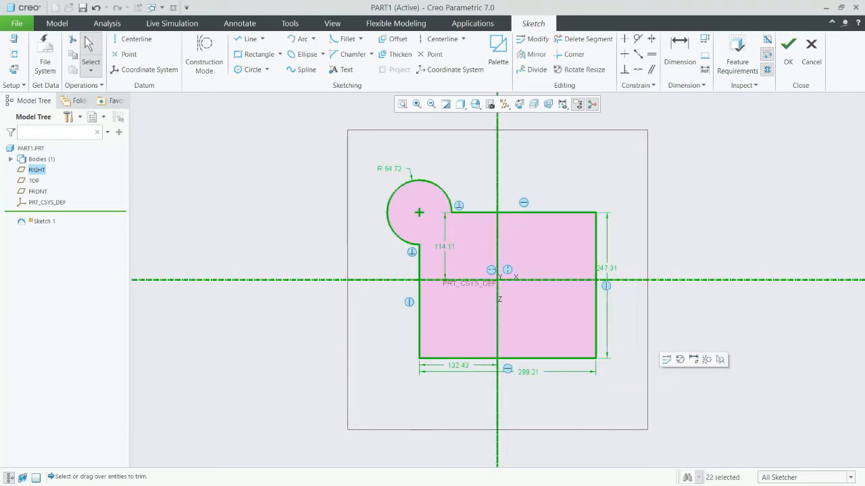
click(532, 39)
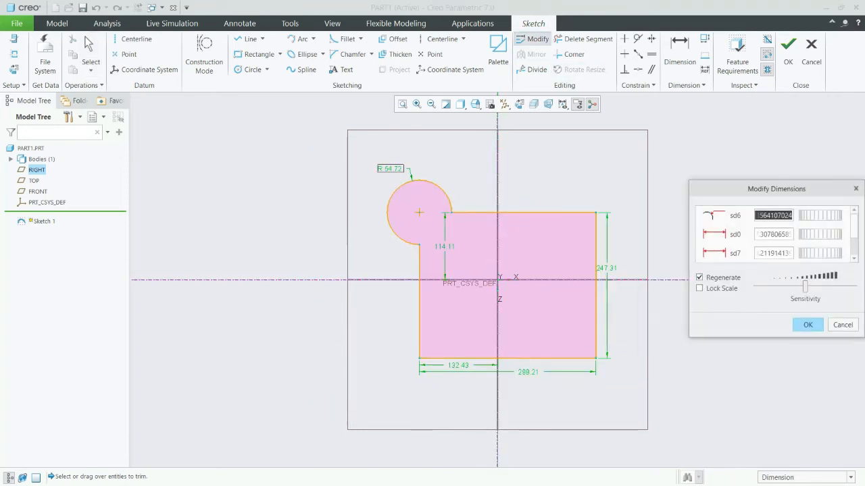
drag(819, 216, 824, 234)
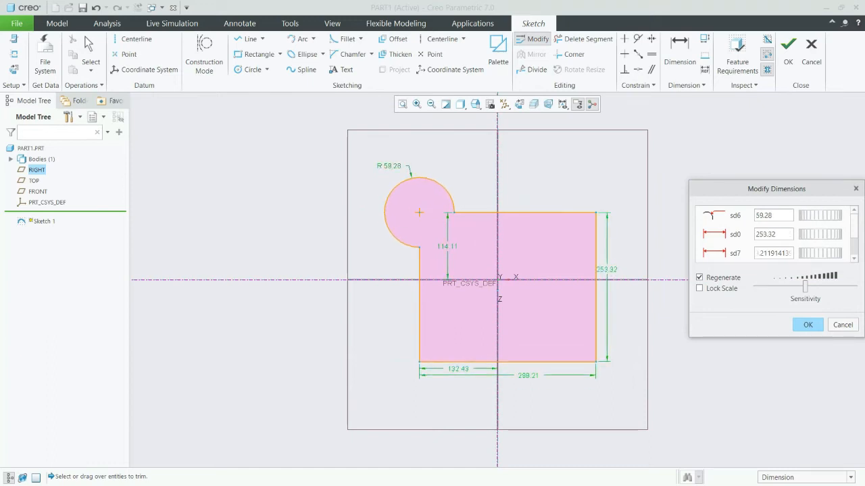
click(808, 325)
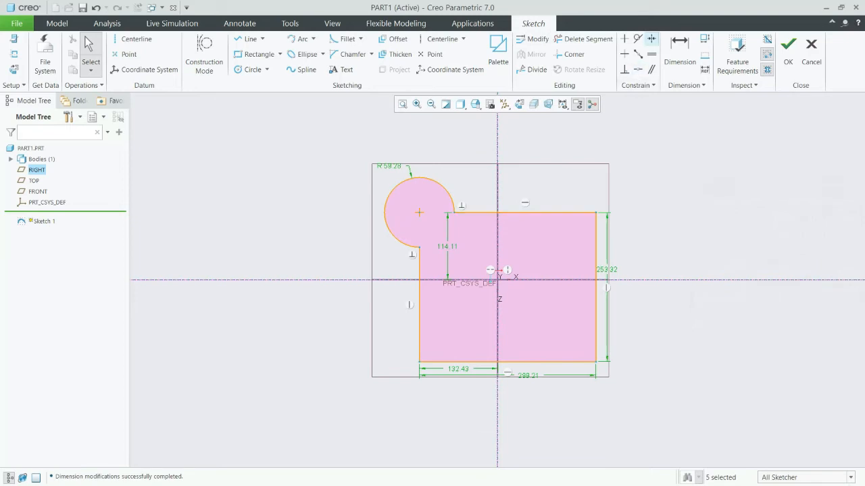
Make the two lower corners symmetric about the vertical centerline, deleting the conflicting horizontal offset dimension.
click(651, 38)
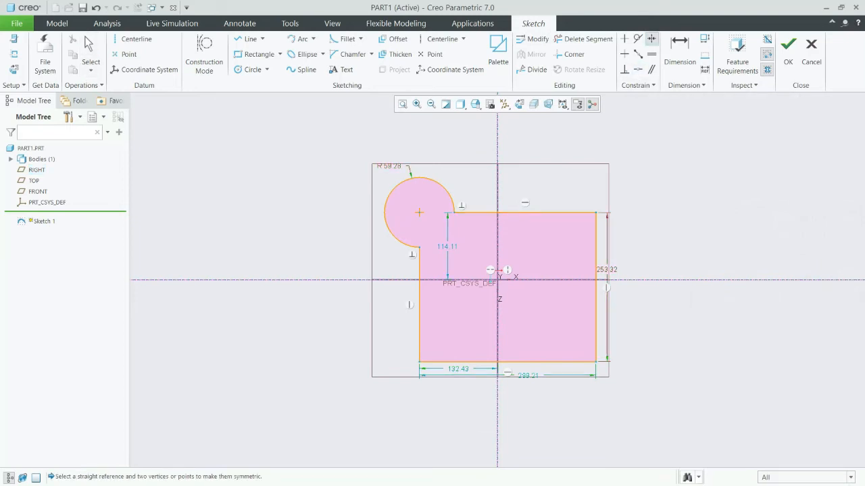
click(596, 361)
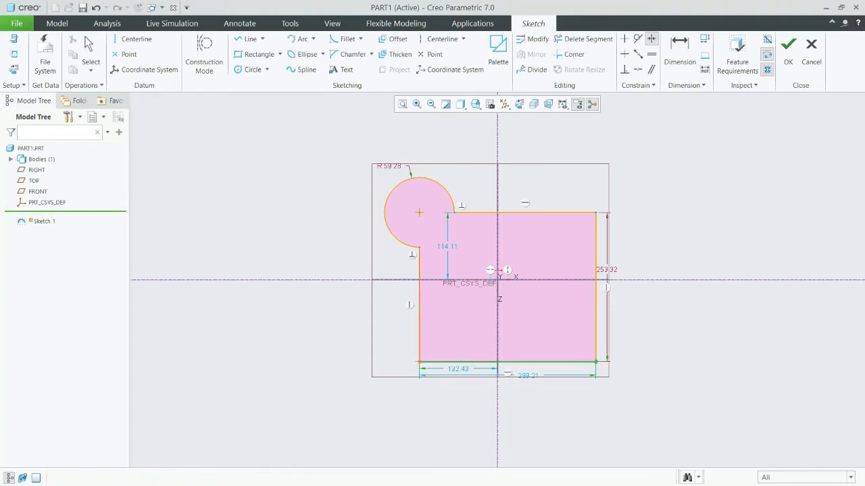
click(419, 361)
click(497, 331)
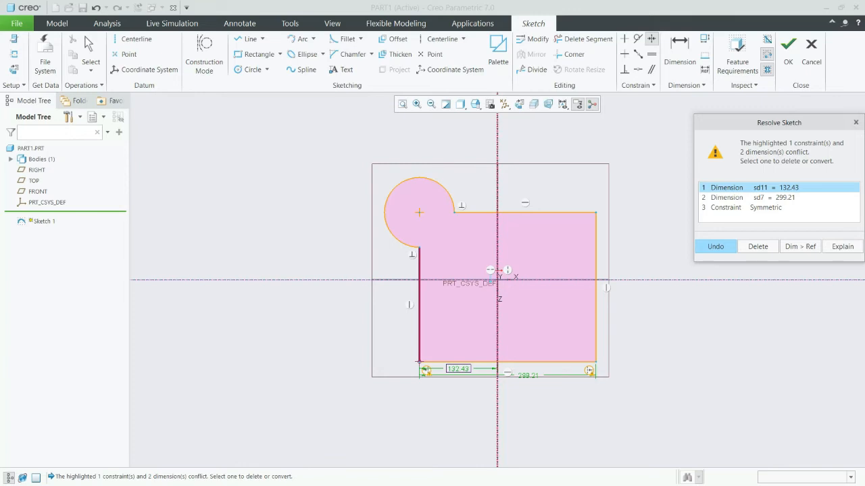
click(758, 246)
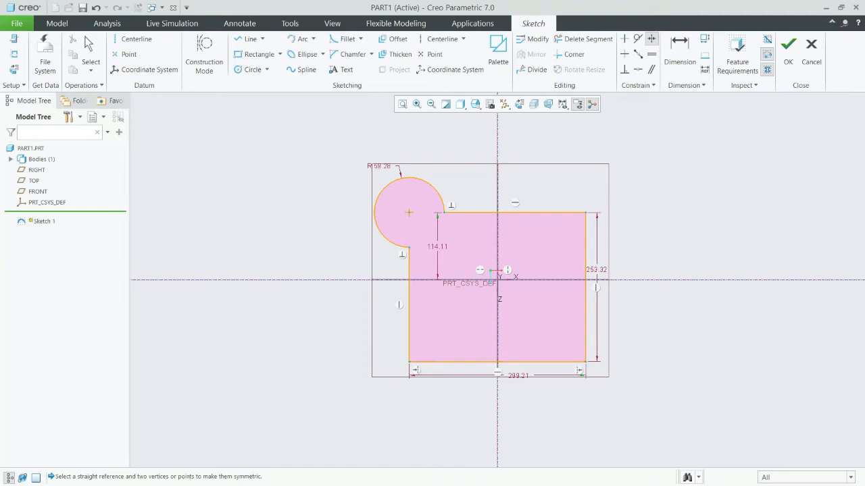
Make the right edge's two endpoints symmetric about the horizontal centerline, deleting the conflicting vertical offset dimension.
click(586, 213)
click(586, 362)
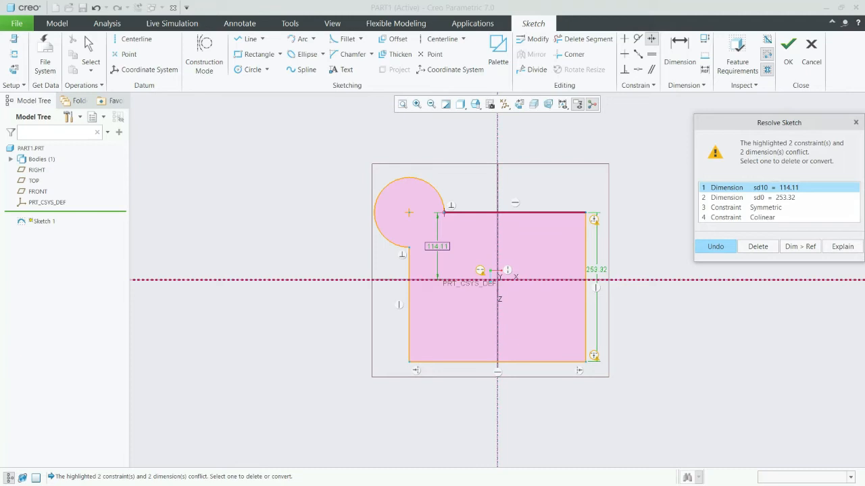
click(758, 246)
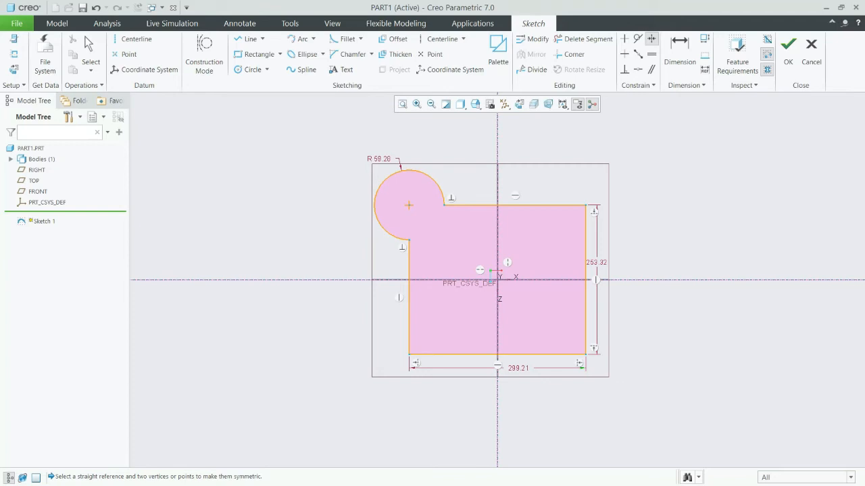
key(Escape)
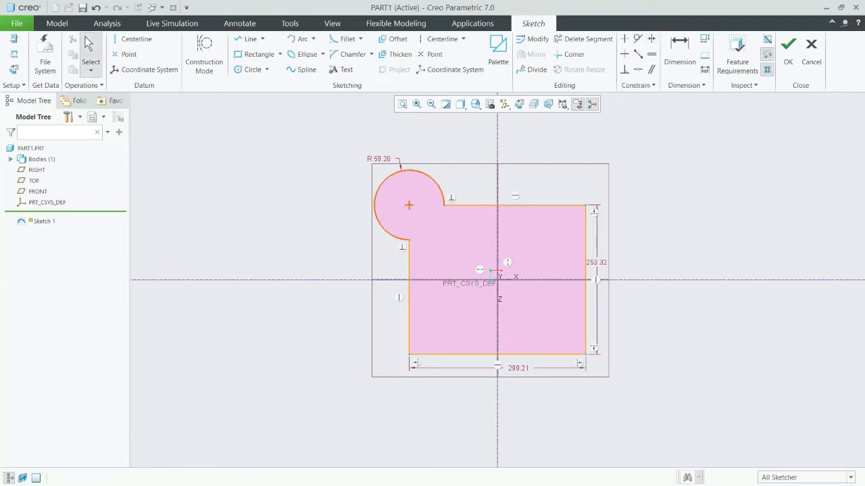
Dimension the profile with a 60 mm corner arc radius, 250 mm height and 300 mm width.
double_click(380, 158)
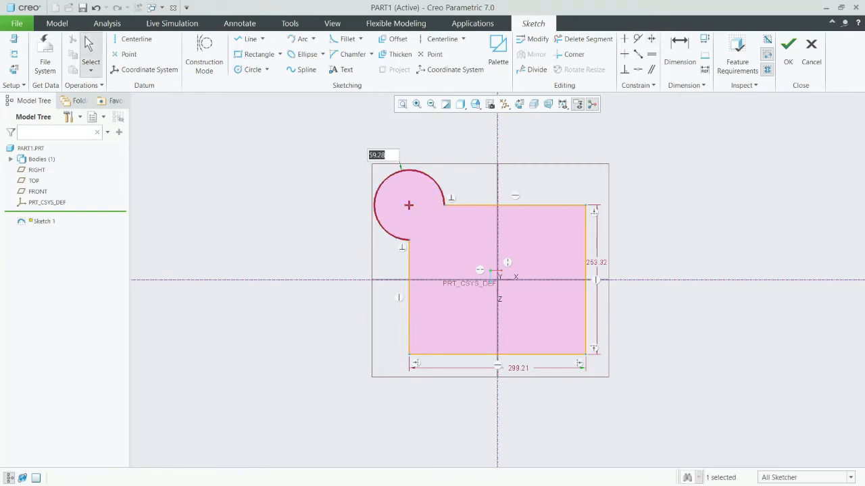
text(60)
key(Return)
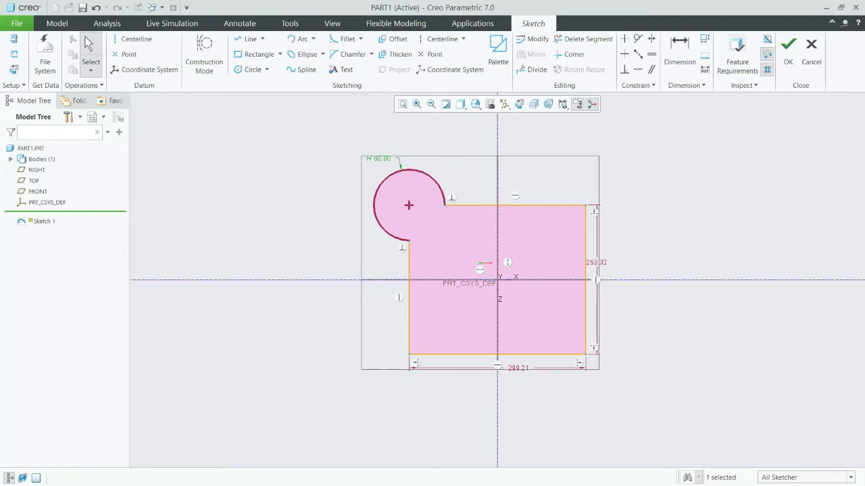
double_click(596, 262)
text(250)
key(Return)
double_click(519, 367)
text(300)
key(Return)
key(Escape)
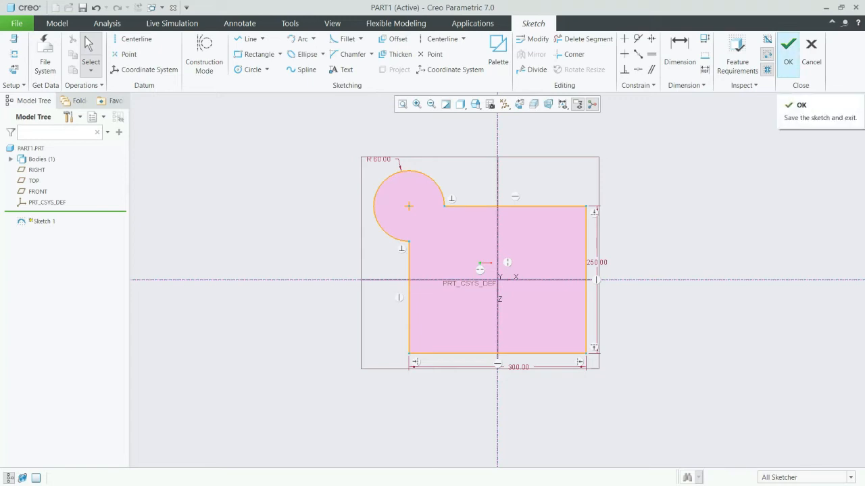
Finish the sketch and view it in the standard orientation.
click(788, 49)
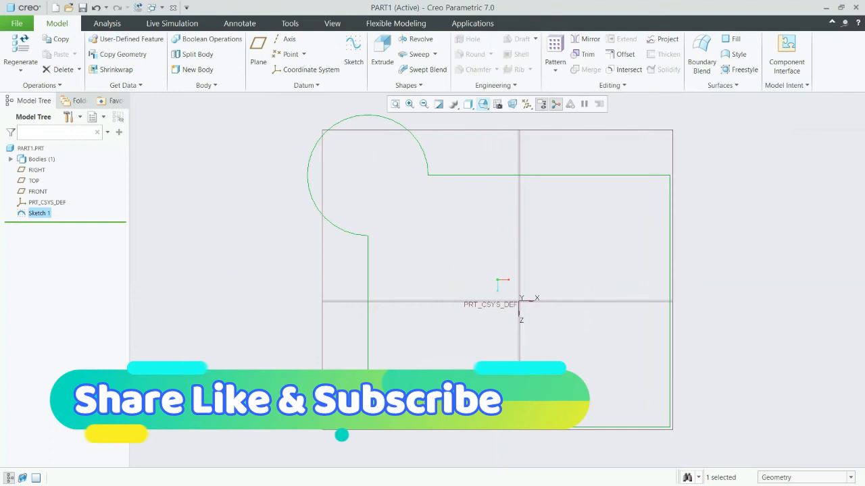
click(483, 104)
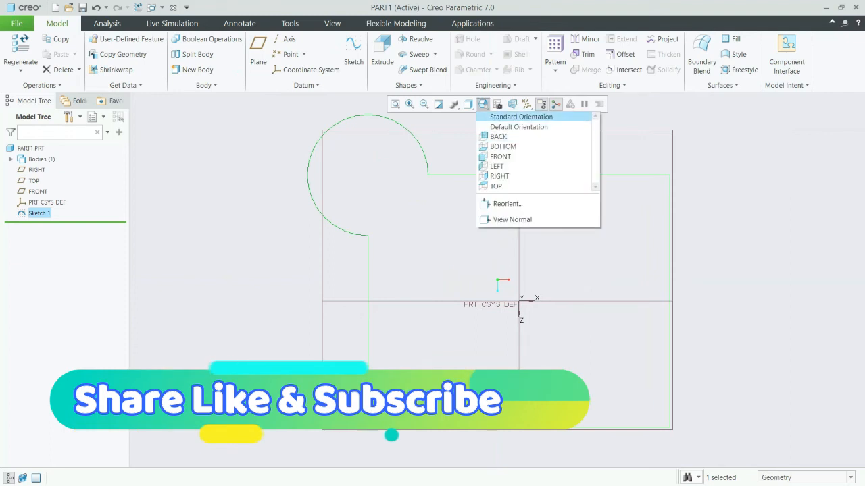
click(521, 117)
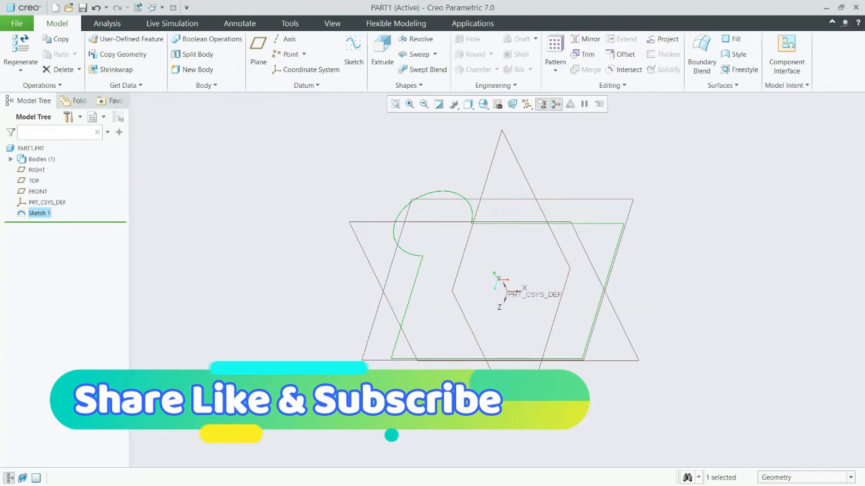
middle_drag(534, 304, 399, 277)
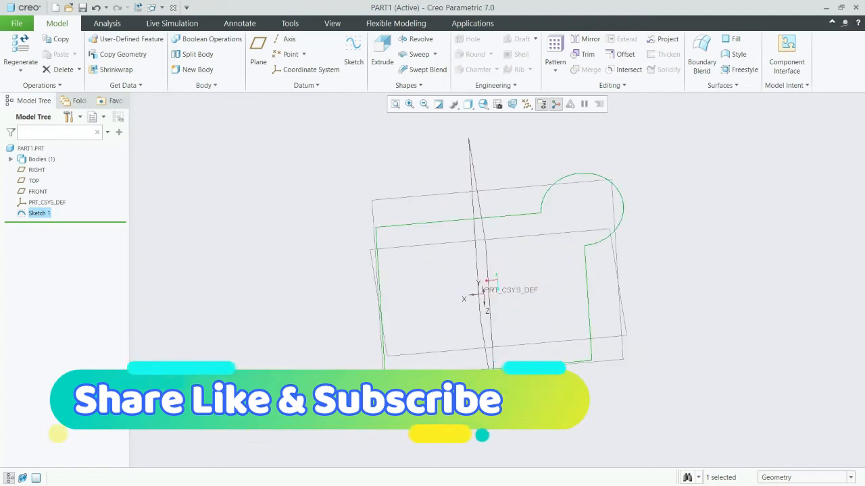
key(ctrl+d)
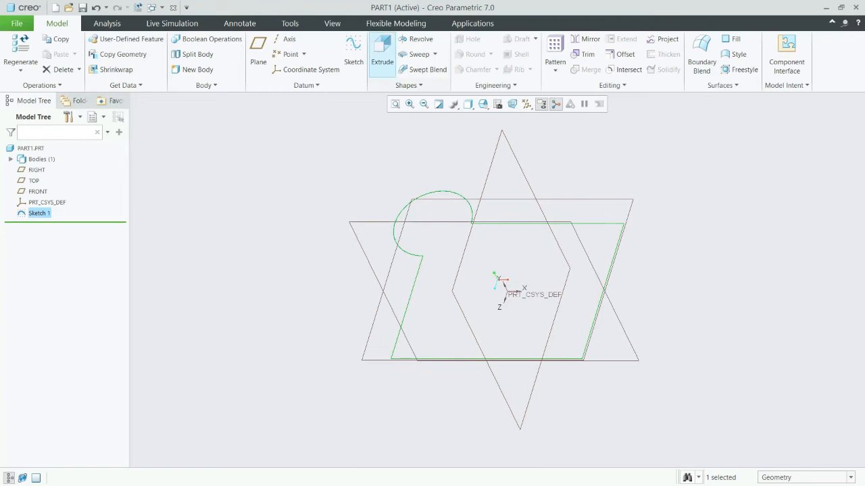
Start an extrusion of Sketch 1, compare the surface and solid types, and keep it solid.
click(382, 54)
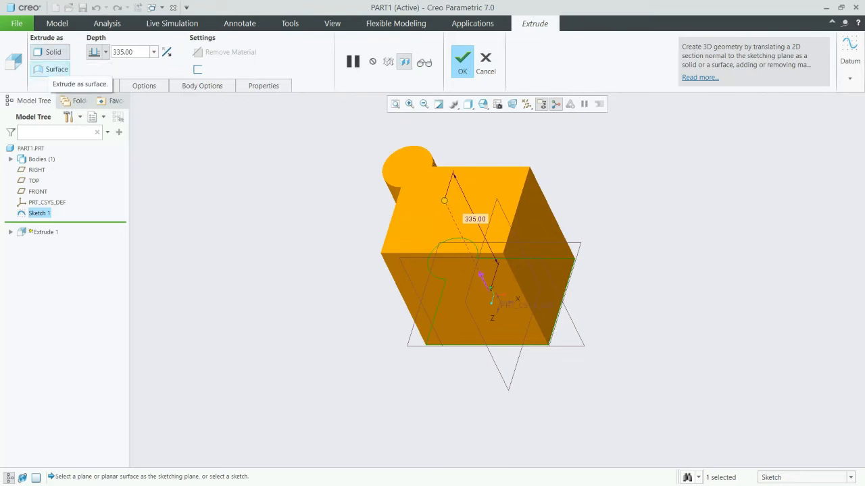
click(54, 69)
click(52, 52)
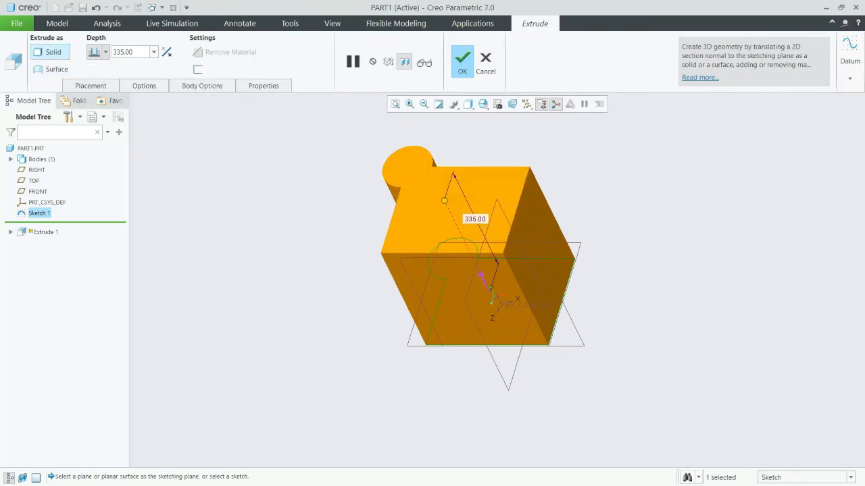
click(54, 69)
mouse_move(473, 236)
middle_down()
mouse_move(489, 310)
mouse_move(466, 291)
mouse_move(479, 237)
middle_up()
click(53, 52)
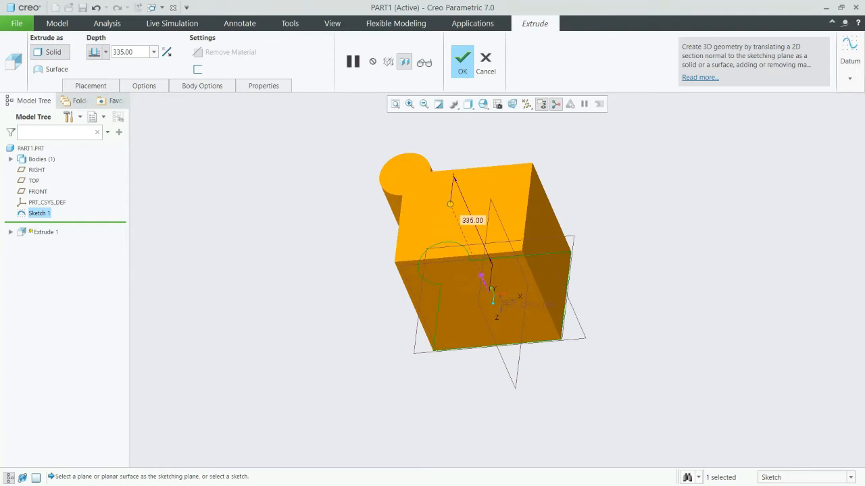
Set the extrusion depth to 150 mm.
click(128, 52)
text(150)
key(Return)
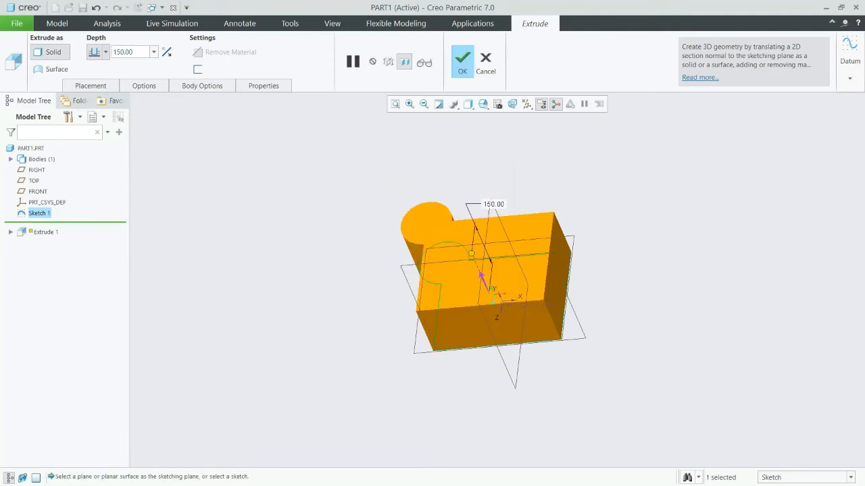
Flip the extrusion to the other side of the sketch plane and back again.
scroll(490, 309, down, 4)
middle_drag(490, 309, 501, 257)
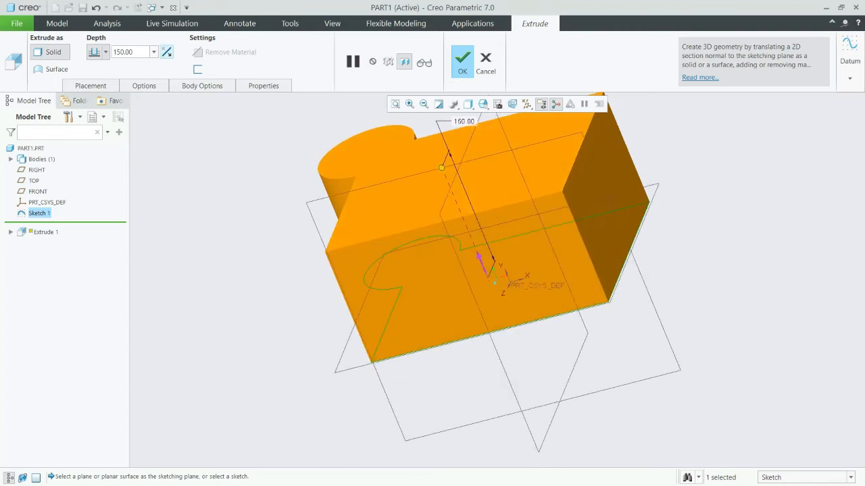
click(167, 52)
click(167, 52)
scroll(305, 278, up, 2)
middle_drag(406, 270, 452, 314)
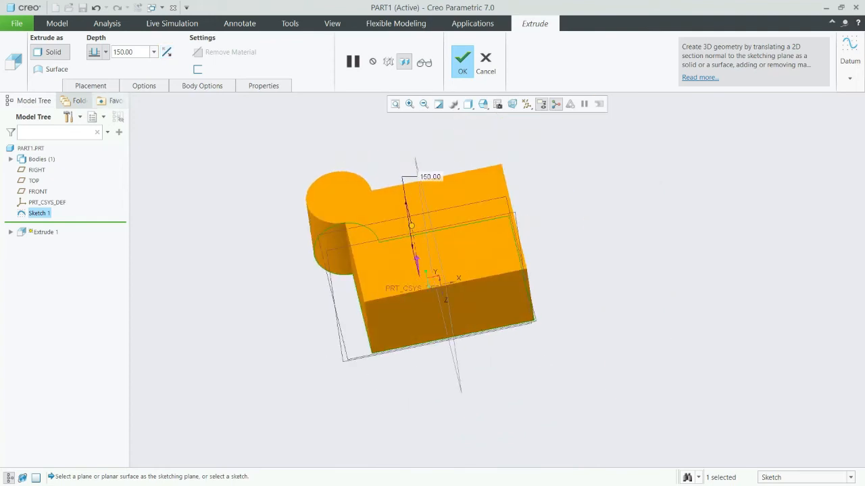
Change the depth option so the profile extrudes symmetrically on both sides of the sketch plane.
click(106, 52)
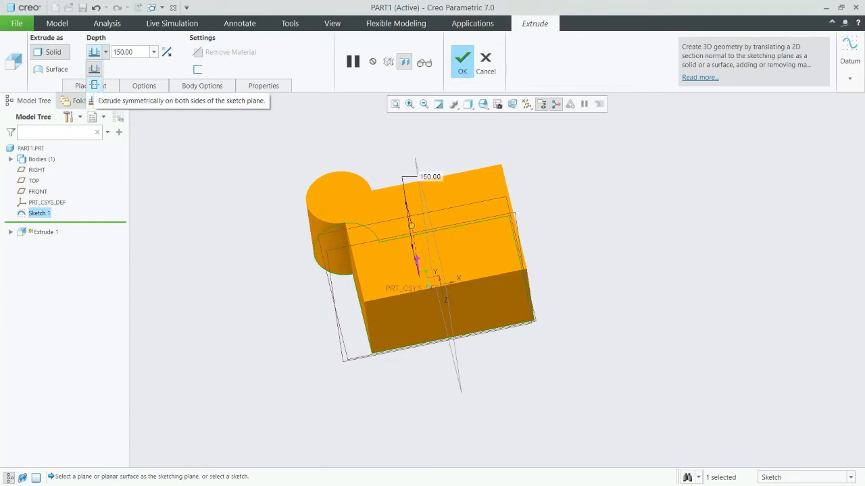
click(94, 85)
middle_drag(466, 304, 409, 237)
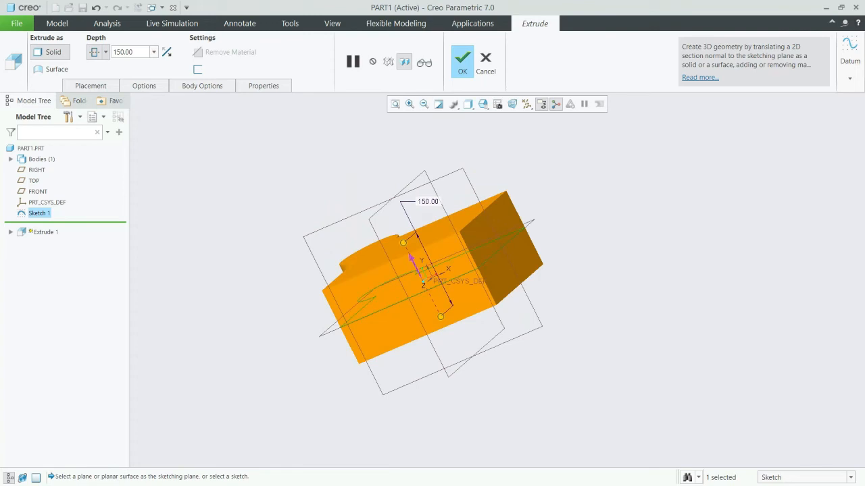
mouse_move(426, 278)
middle_down()
mouse_move(456, 270)
mouse_move(540, 311)
mouse_move(542, 303)
mouse_move(494, 285)
middle_up()
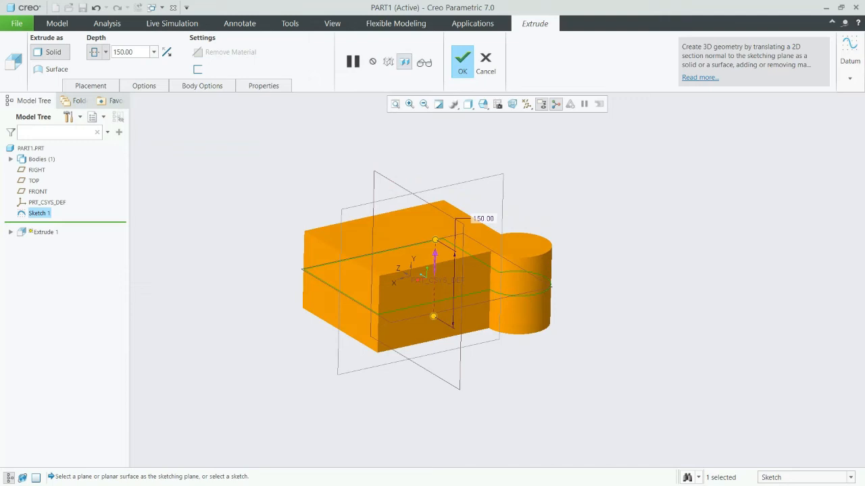
Preview the extruded solid, resume editing the feature and show its sketch placement settings.
click(424, 62)
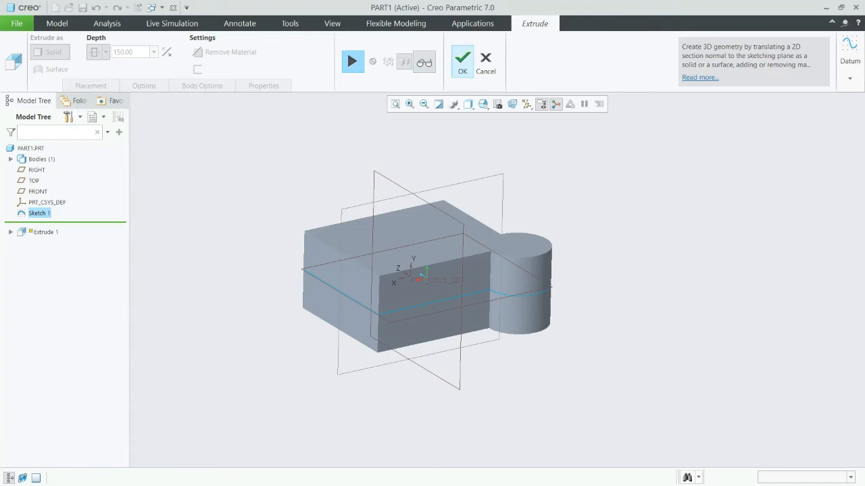
click(352, 62)
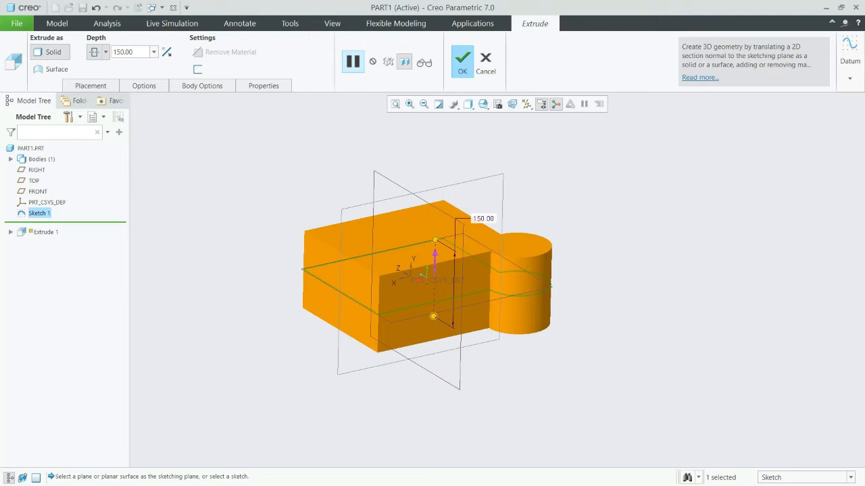
click(91, 86)
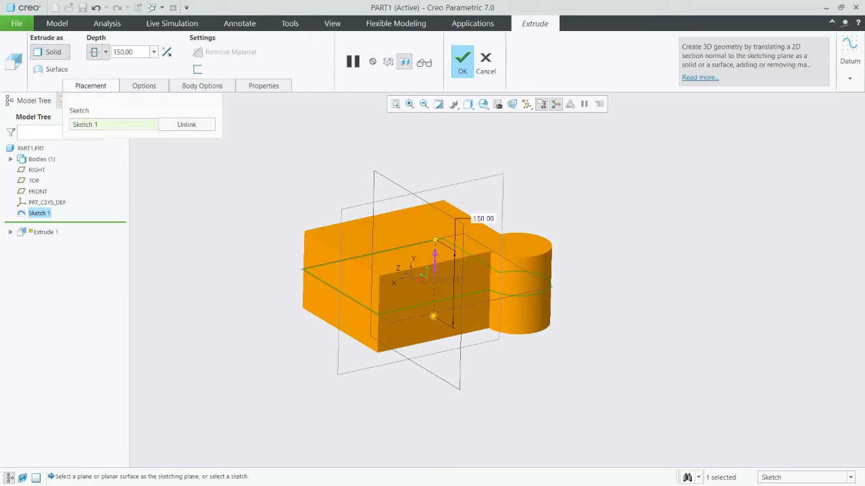
Review the extrusion's depth, body and placement settings and change the Side 1 depth option to Blind.
click(144, 86)
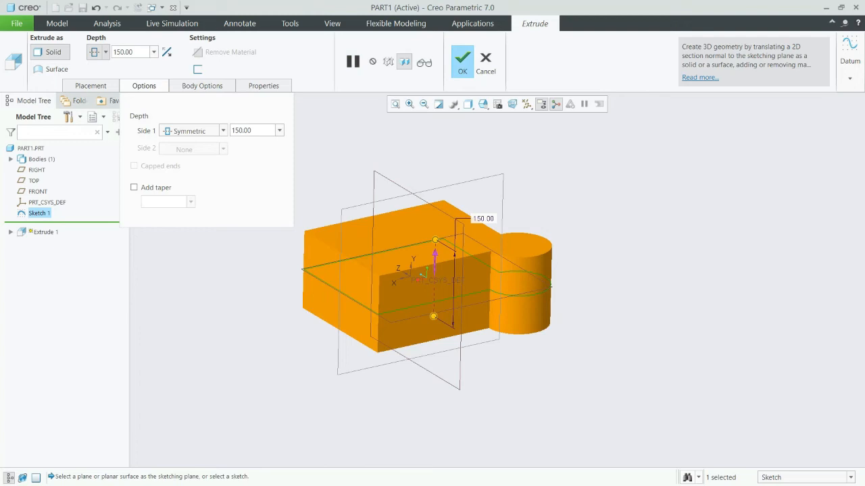
click(202, 86)
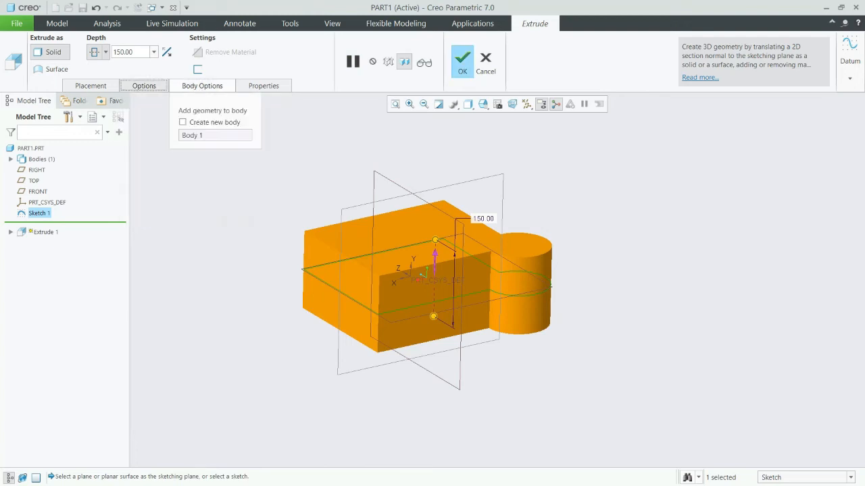
click(144, 86)
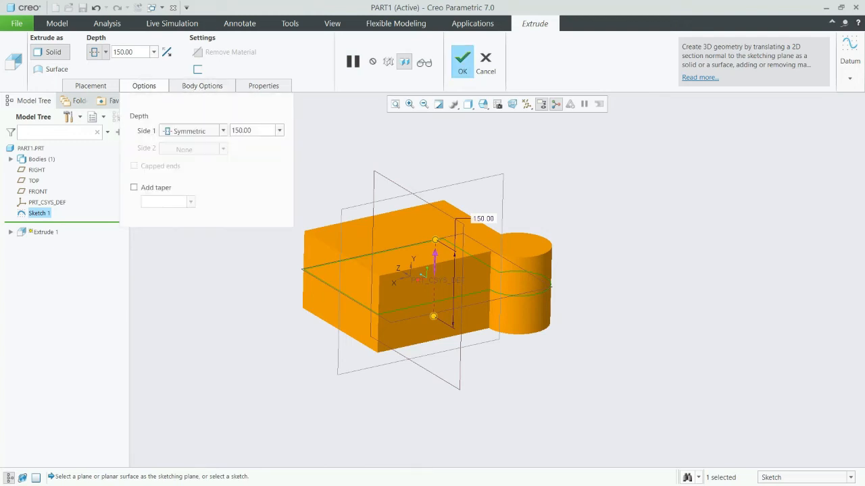
click(90, 85)
click(144, 85)
click(193, 130)
click(181, 141)
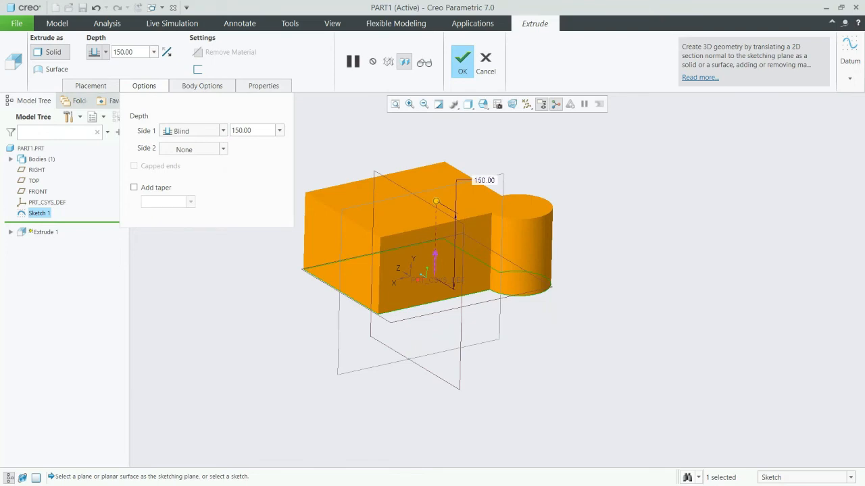
Try a blind depth of 100 mm on Side 2 and set Side 2 back to None.
click(193, 149)
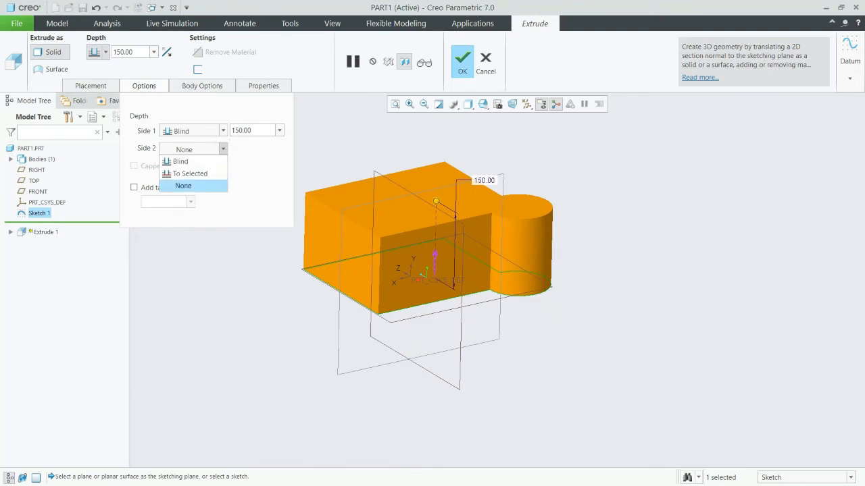
click(180, 161)
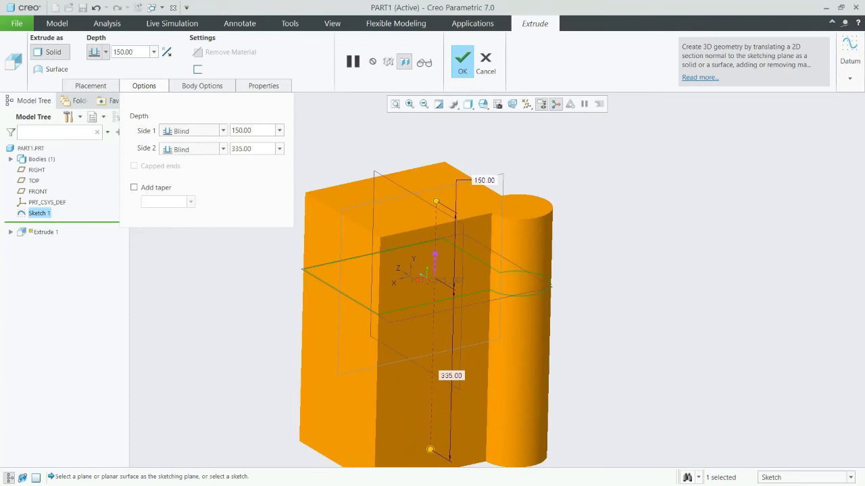
click(242, 148)
text(100)
key(Return)
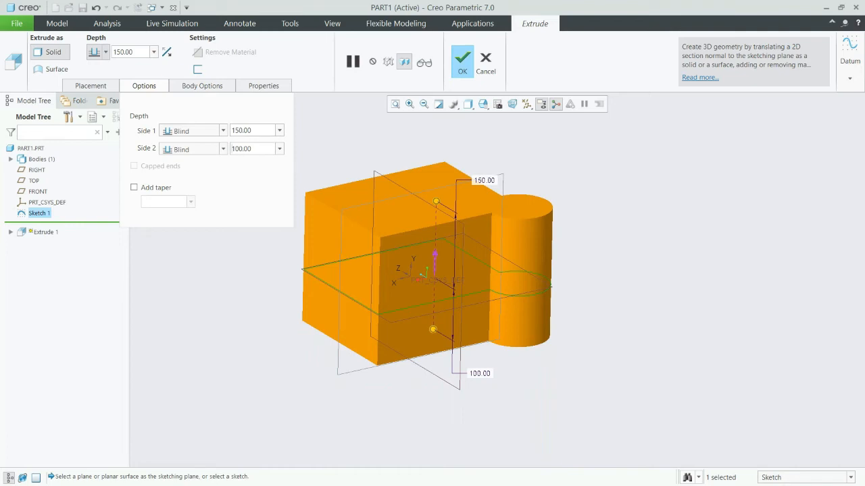
click(223, 149)
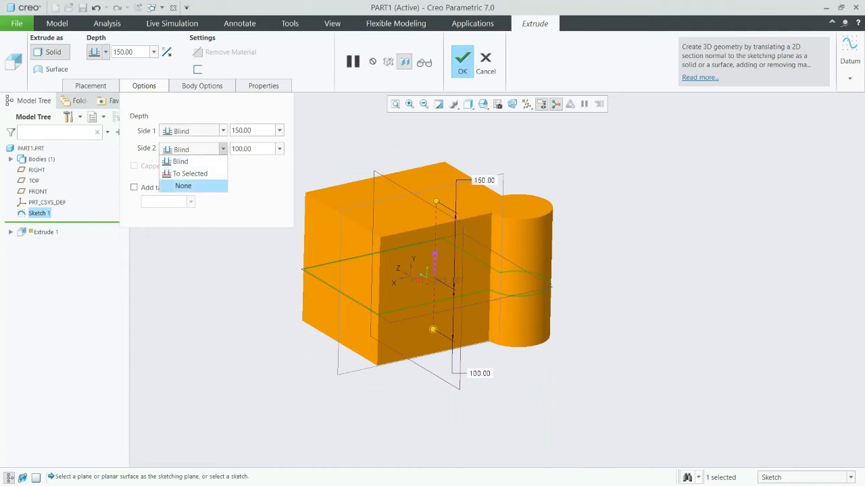
click(183, 186)
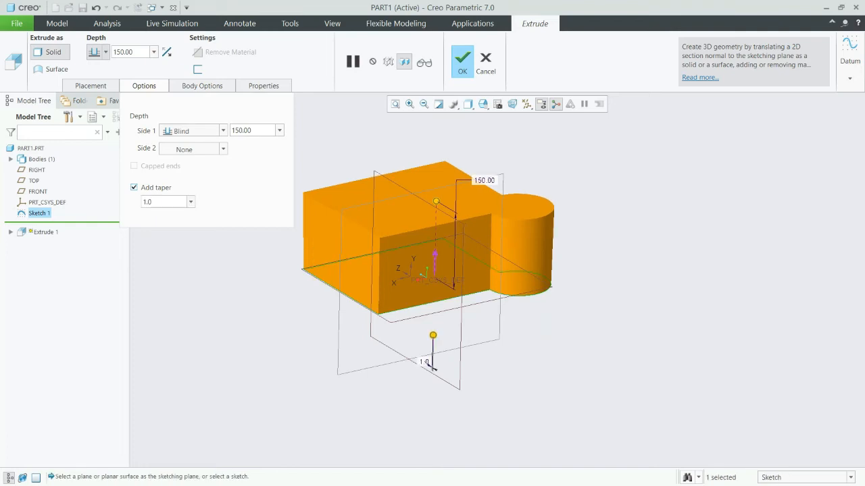
Add a taper of 5 degrees to the 150 mm extrusion.
key(Tab)
text(5)
key(Return)
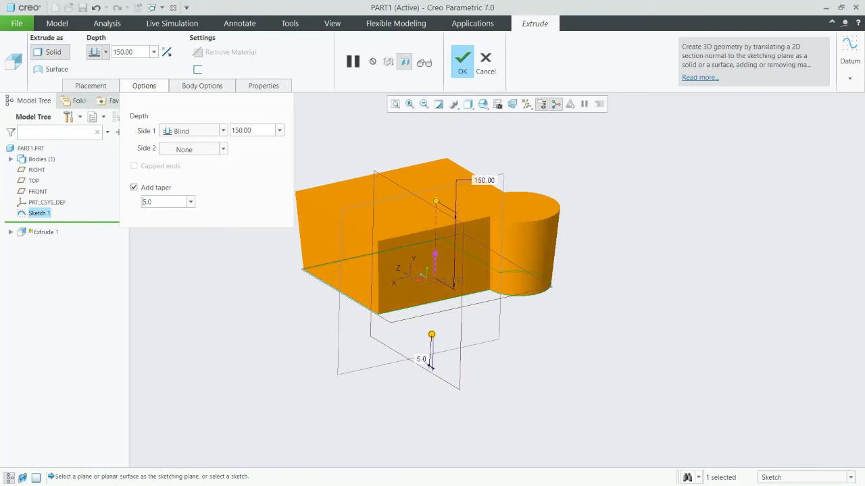
mouse_move(432, 271)
middle_down()
mouse_move(465, 309)
mouse_move(439, 291)
mouse_move(434, 267)
mouse_move(447, 265)
mouse_move(439, 268)
middle_up()
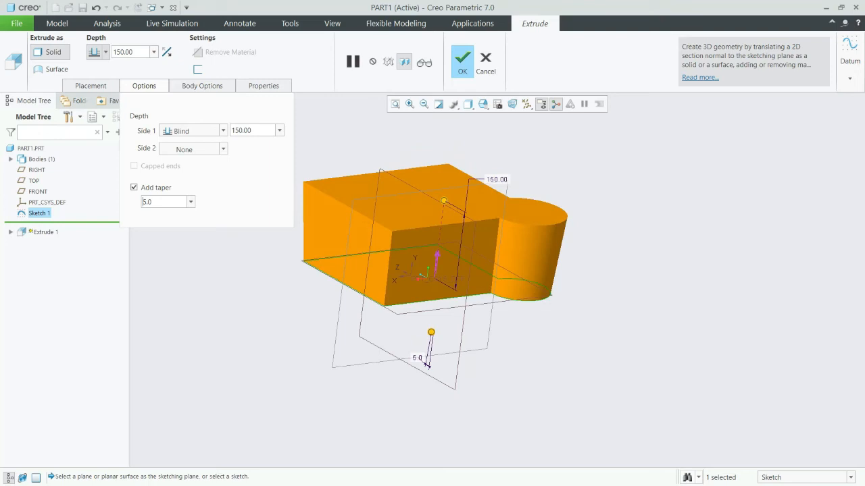
Reverse the taper direction by changing the taper angle to -5 degrees.
text(-)
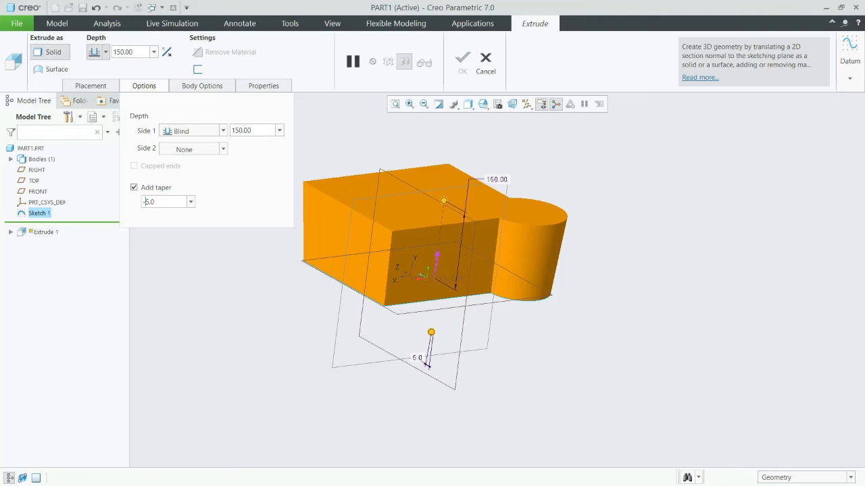
key(Return)
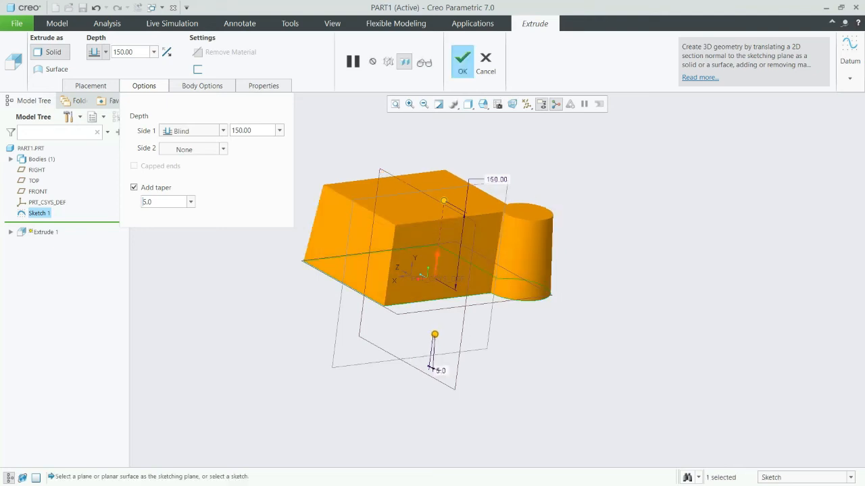
mouse_move(439, 277)
middle_down()
mouse_move(489, 309)
mouse_move(465, 338)
mouse_move(472, 312)
mouse_move(452, 277)
mouse_move(447, 283)
middle_up()
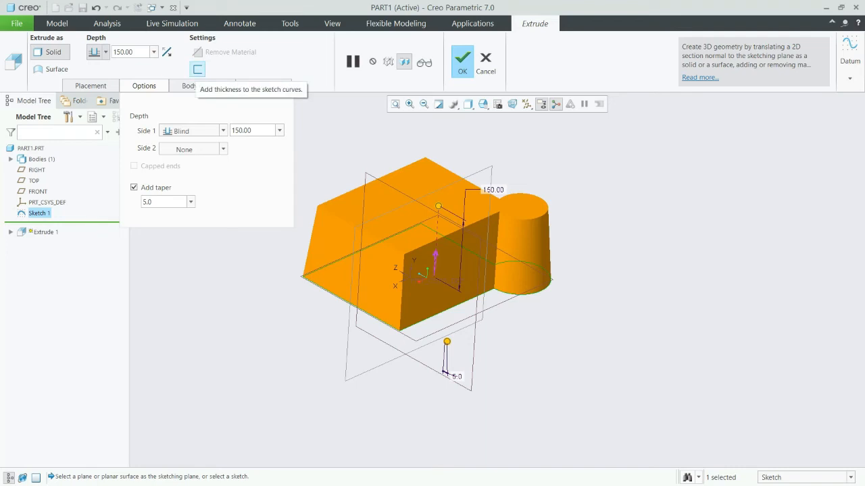
Thicken the sketch curves of the extrusion to form a thin wall 10 mm thick.
click(197, 69)
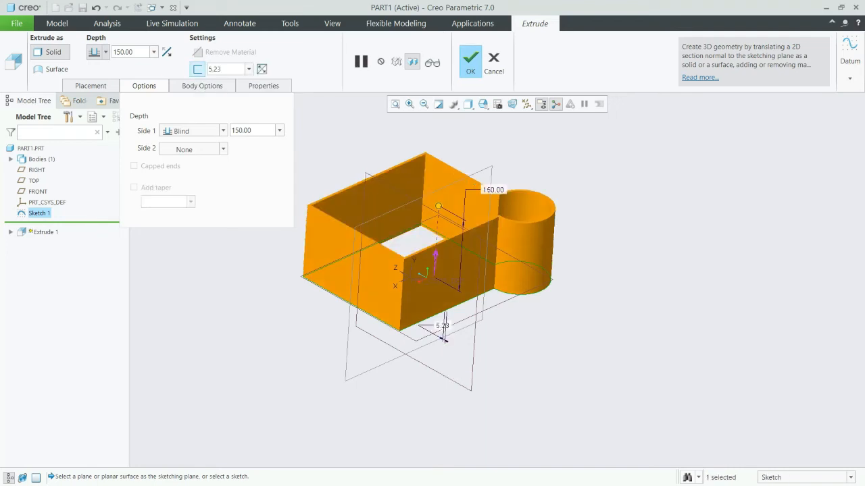
middle_drag(432, 277, 436, 331)
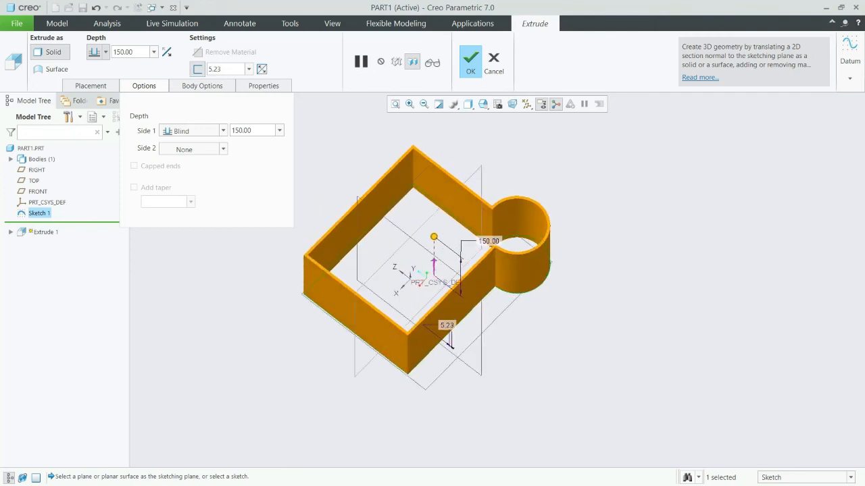
click(144, 86)
click(220, 69)
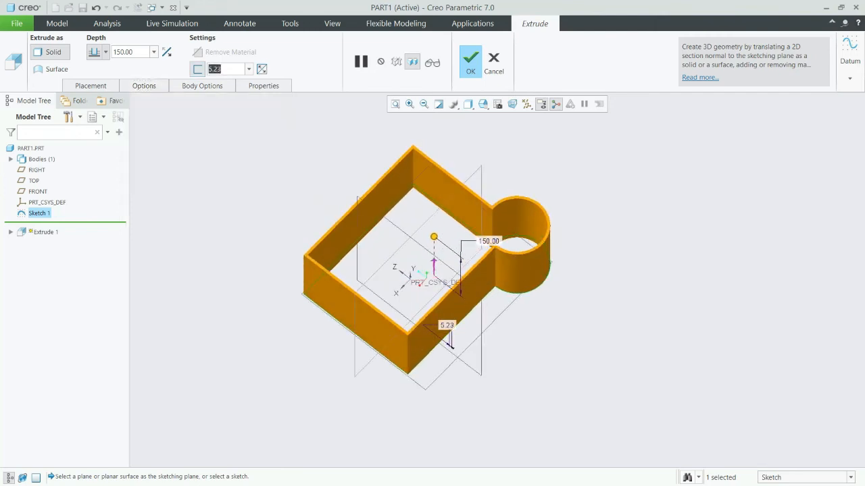
text(10)
key(Return)
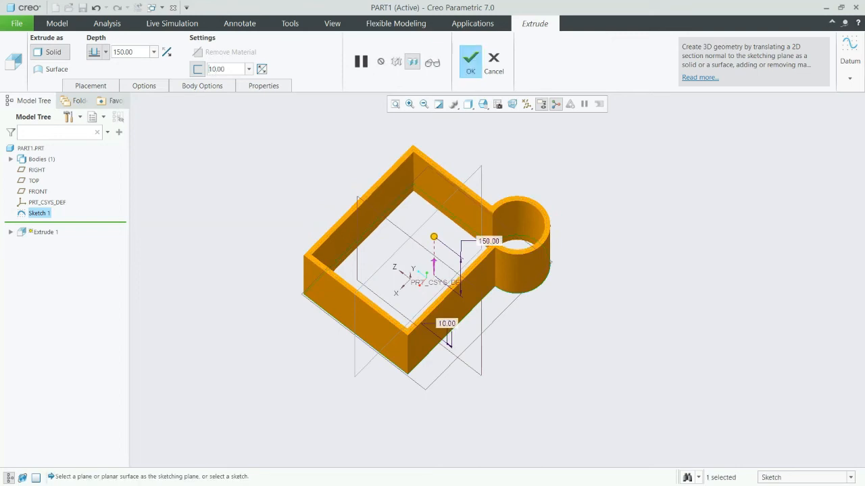
Cycle the 10 mm wall to the other side of the sketch curves, to both sides and back to the original side.
scroll(464, 178, down, 5)
scroll(463, 179, up, 3)
middle_drag(464, 179, 479, 255)
middle_drag(376, 198, 387, 202)
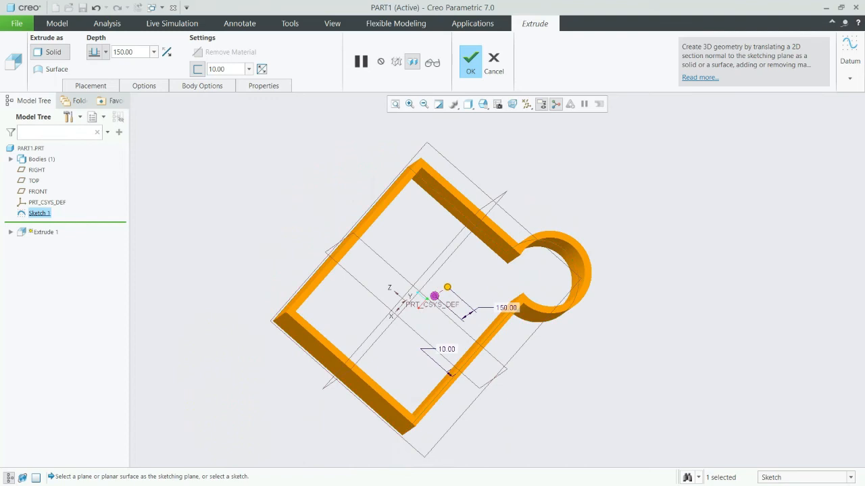
scroll(387, 201, down, 3)
scroll(283, 227, down, 2)
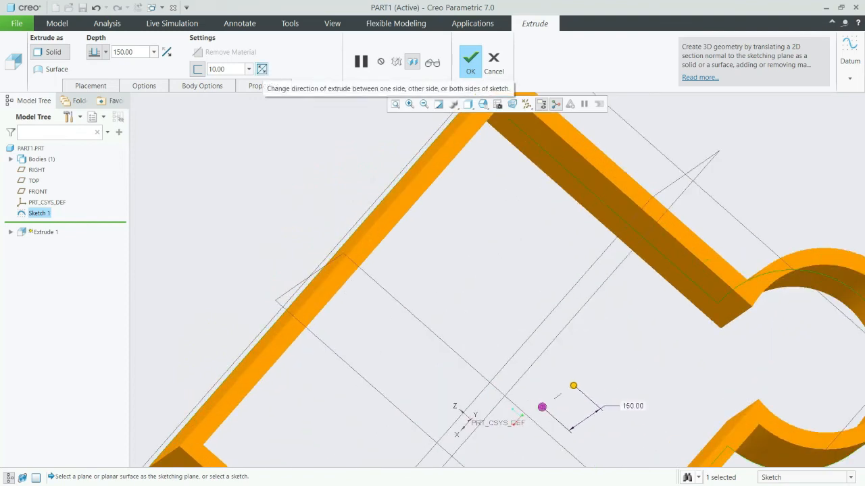
click(261, 69)
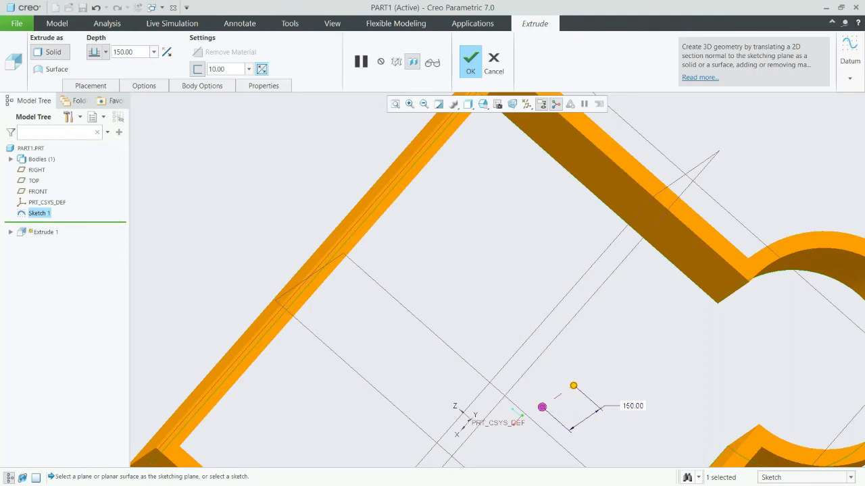
click(261, 69)
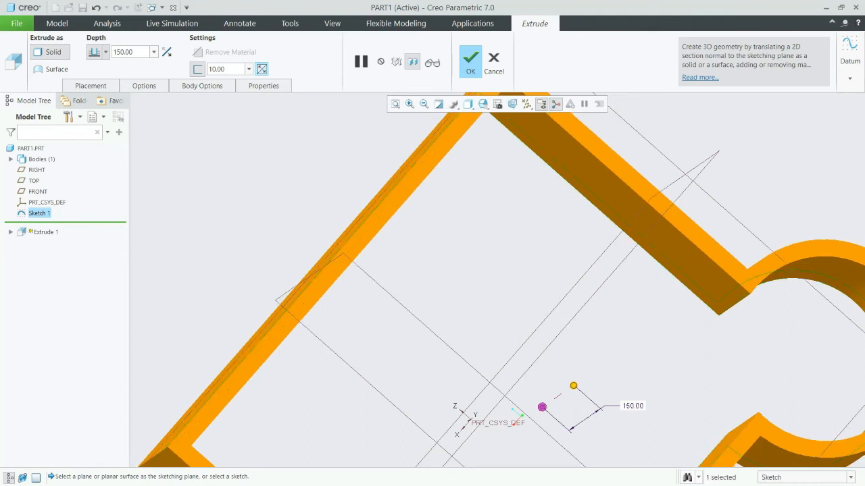
click(262, 69)
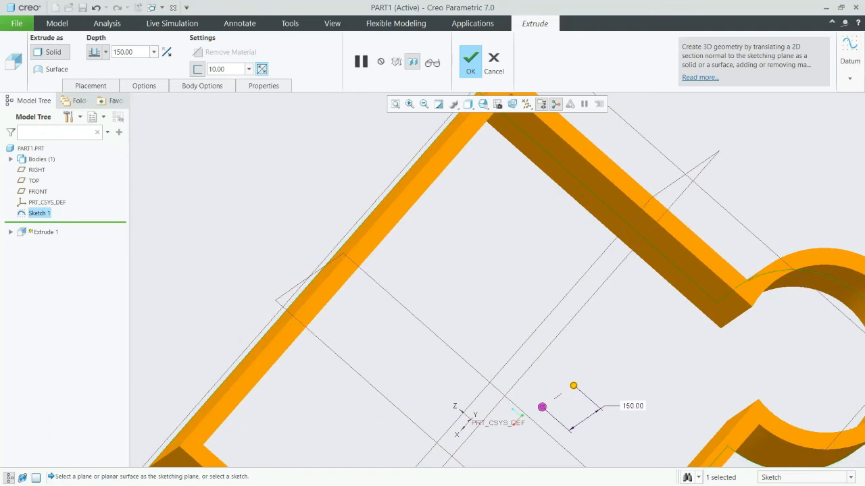
Switch to the TOP view and cycle the wall thickness through outside, both sides and inside of the sketch curves.
scroll(461, 278, up, 2)
mouse_move(461, 278)
middle_down()
mouse_move(413, 254)
mouse_move(478, 199)
mouse_move(488, 245)
mouse_move(473, 284)
middle_up()
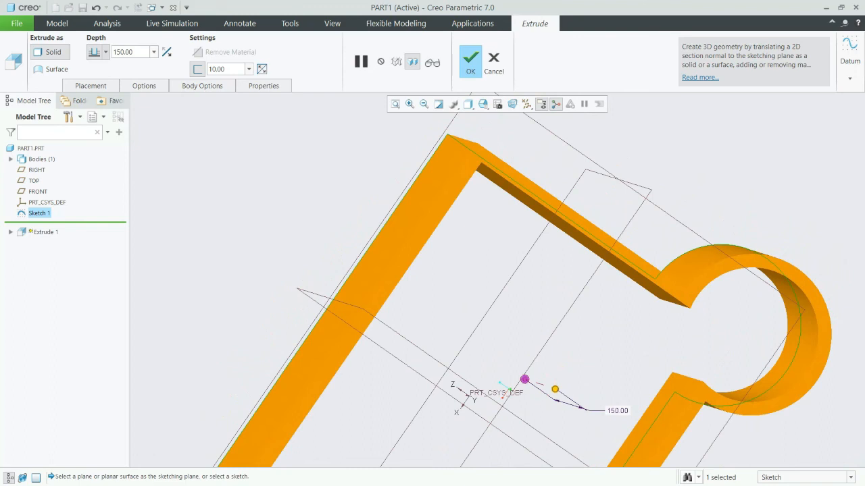
click(482, 104)
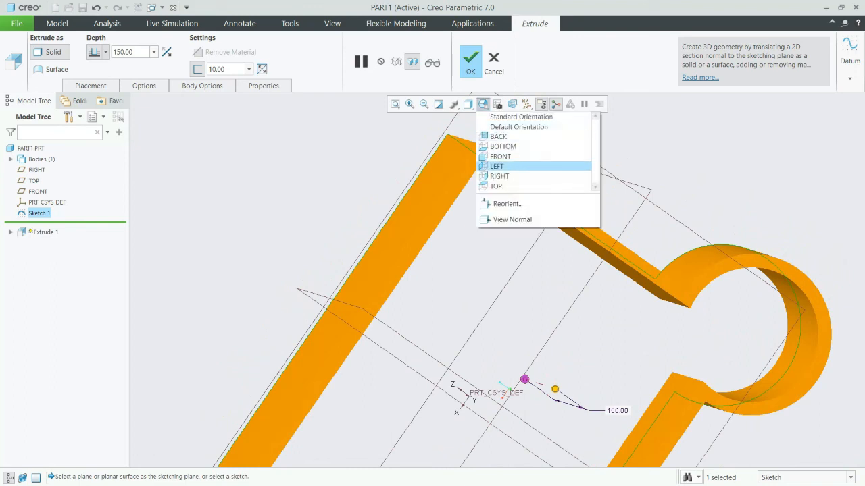
click(500, 185)
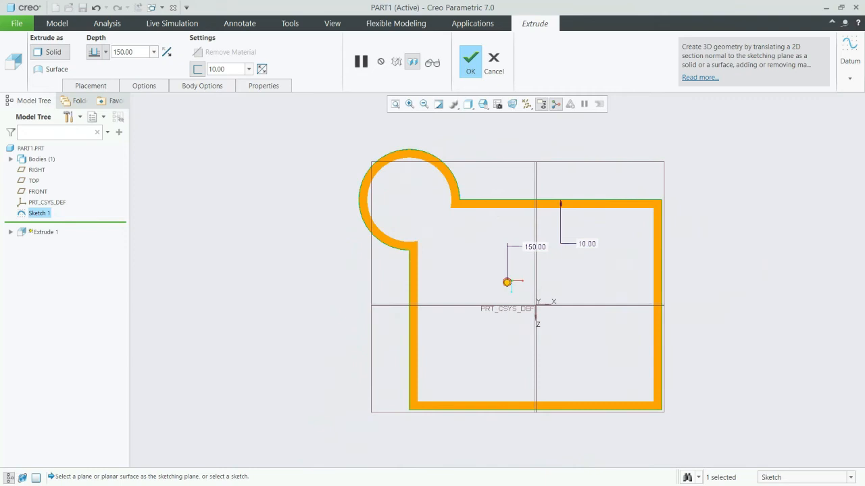
click(262, 69)
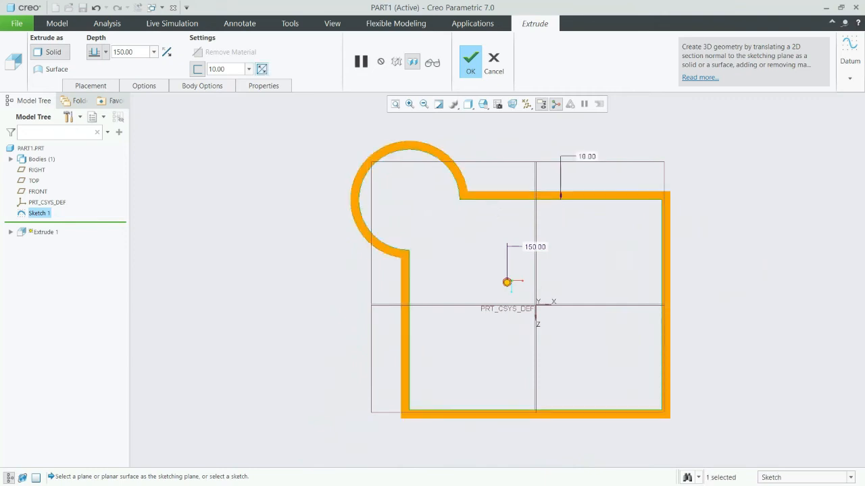
click(261, 69)
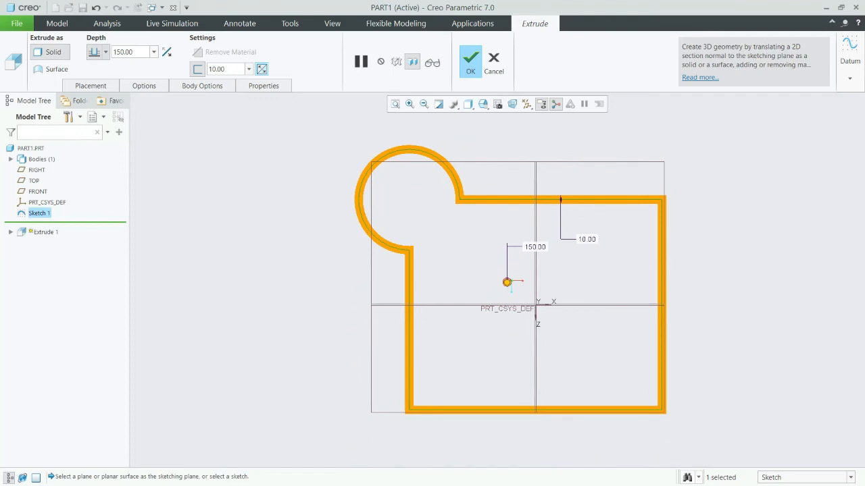
click(262, 69)
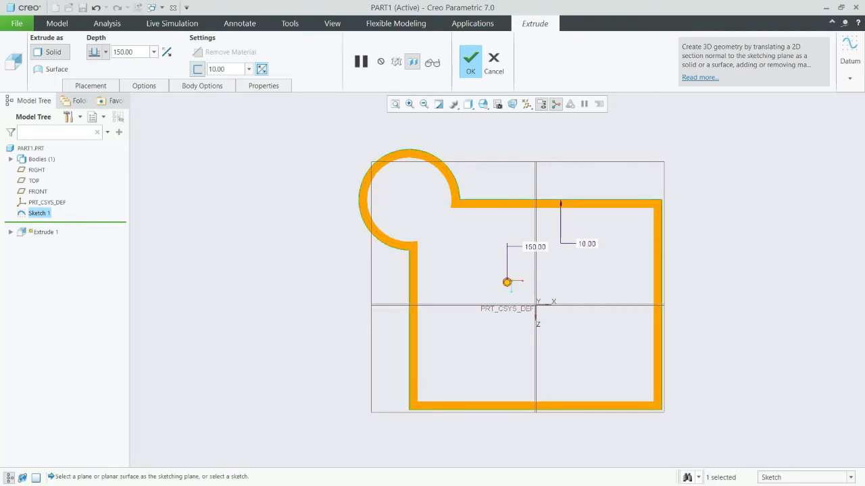
Leave the TOP view and remove the wall thickness so the profile extrudes as a full solid.
key(ctrl+d)
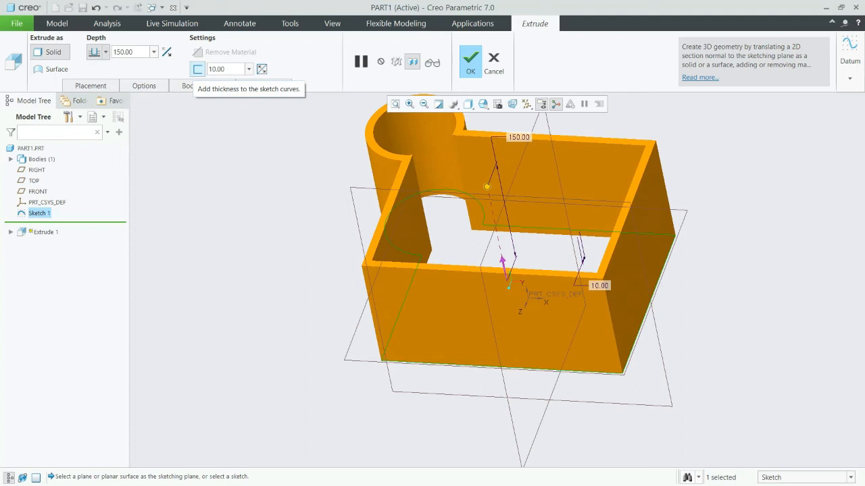
click(198, 69)
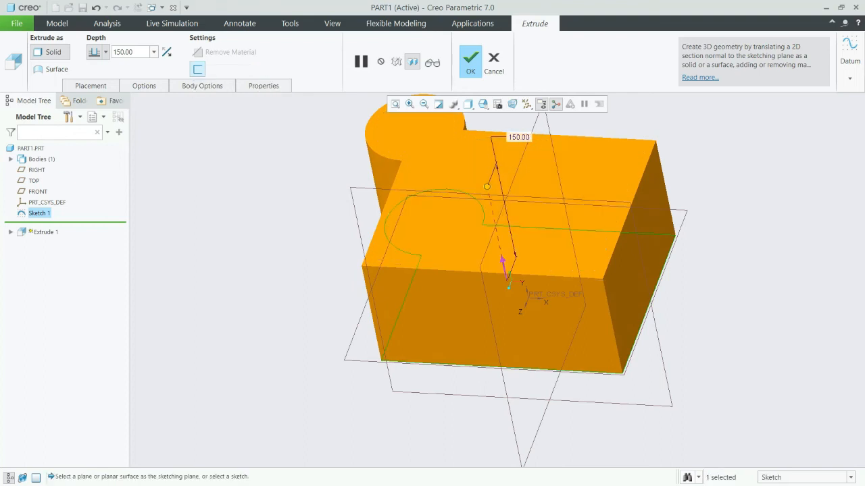
scroll(211, 205, up, 2)
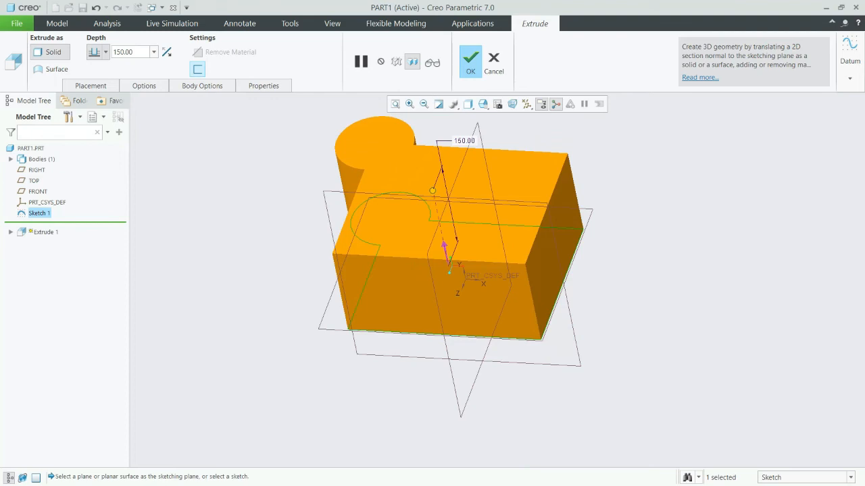
Add a 3-degree taper to the 150 mm solid extrusion and complete the feature.
click(144, 86)
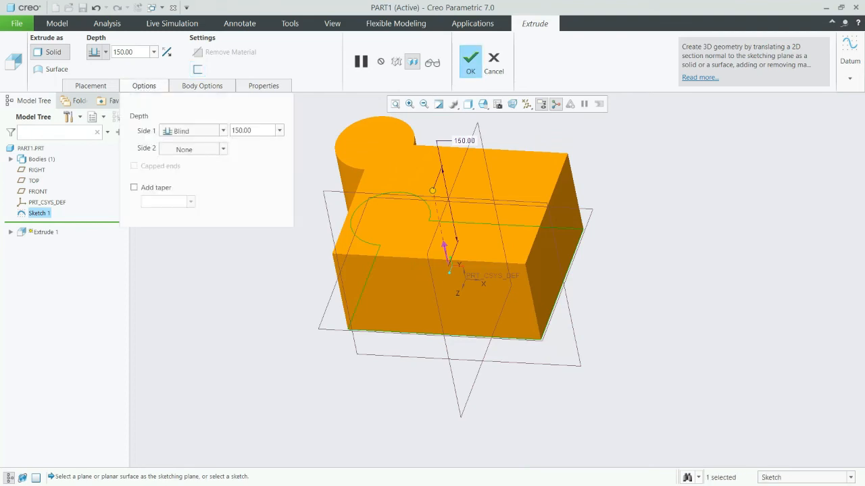
middle_drag(406, 287, 442, 277)
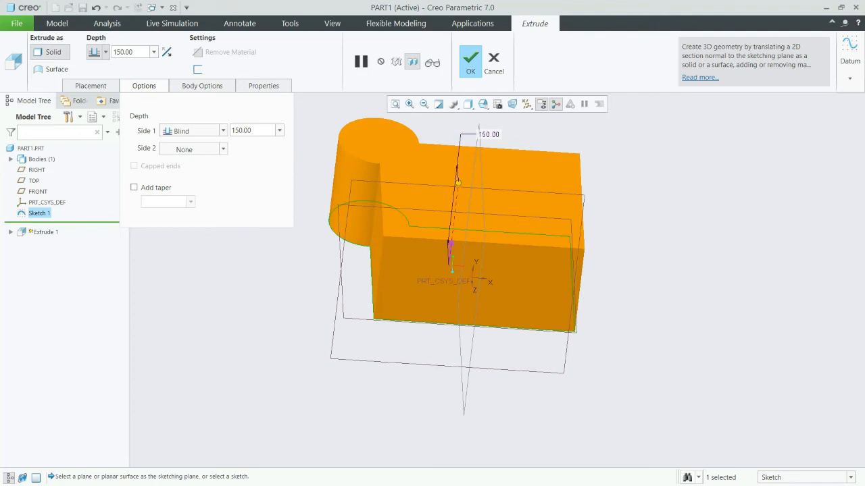
click(134, 187)
click(162, 202)
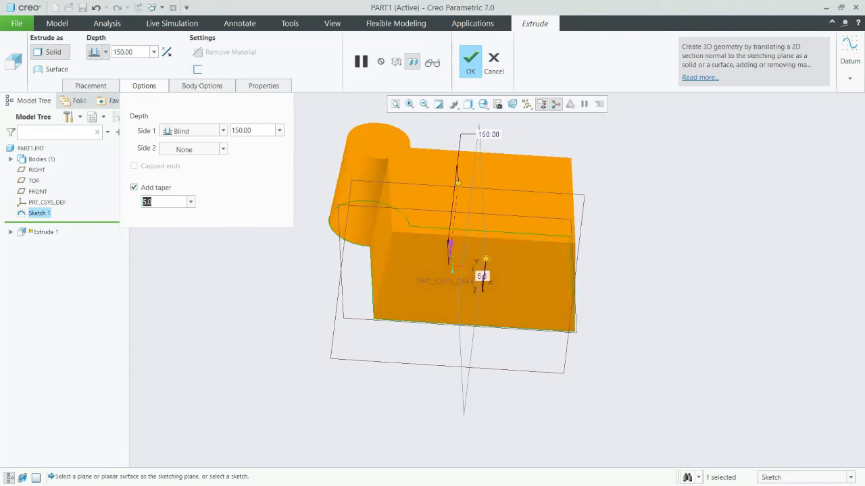
text(3)
key(Return)
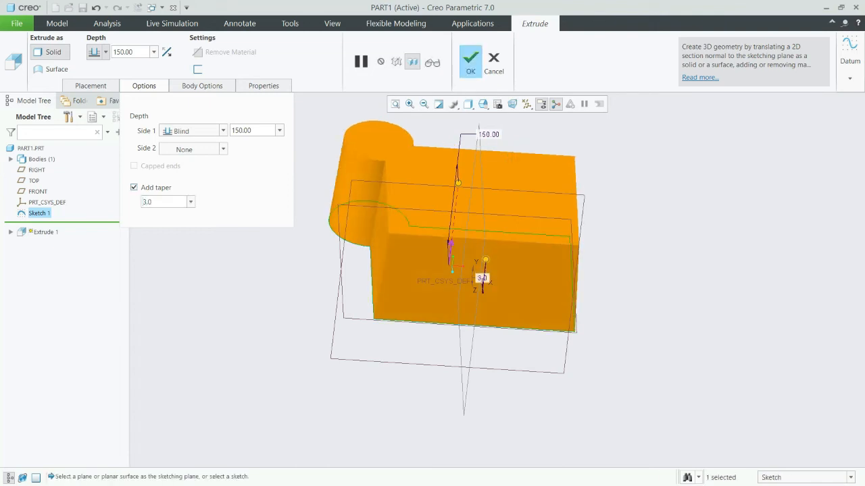
click(471, 60)
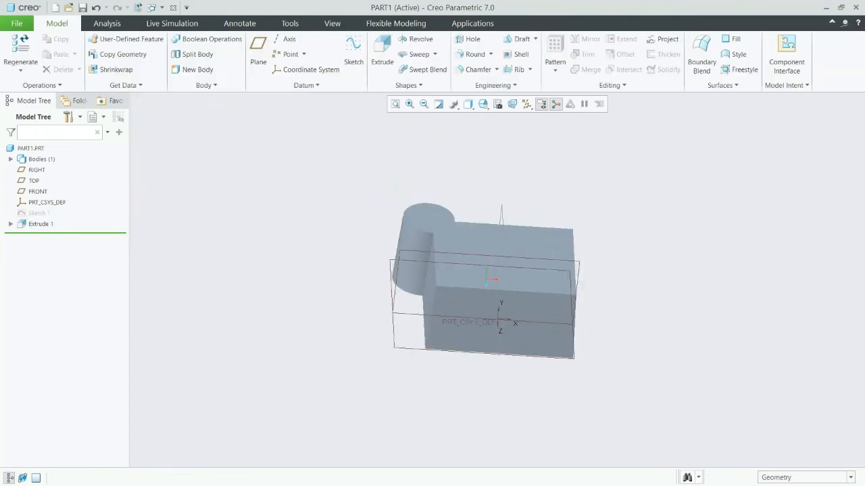
Round the front vertical edge opposite the lobe at 6 mm and, as a separate set, the rear vertical edge at about 27.3 mm.
key(ctrl+d)
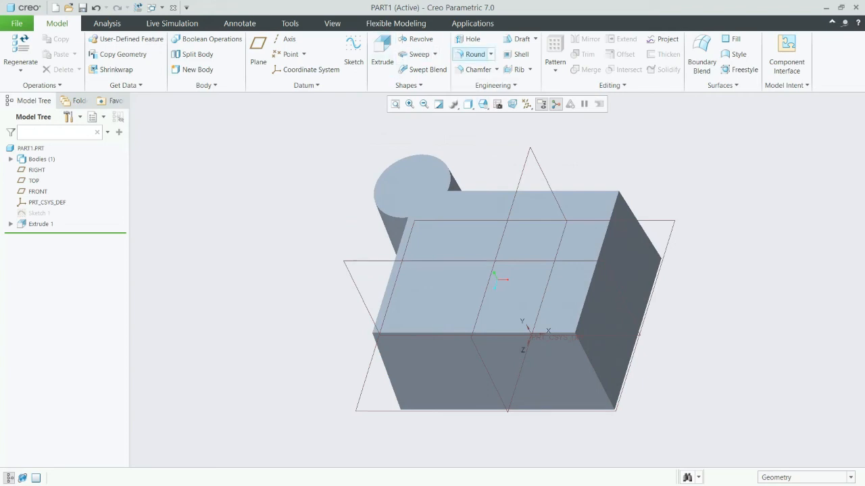
click(472, 54)
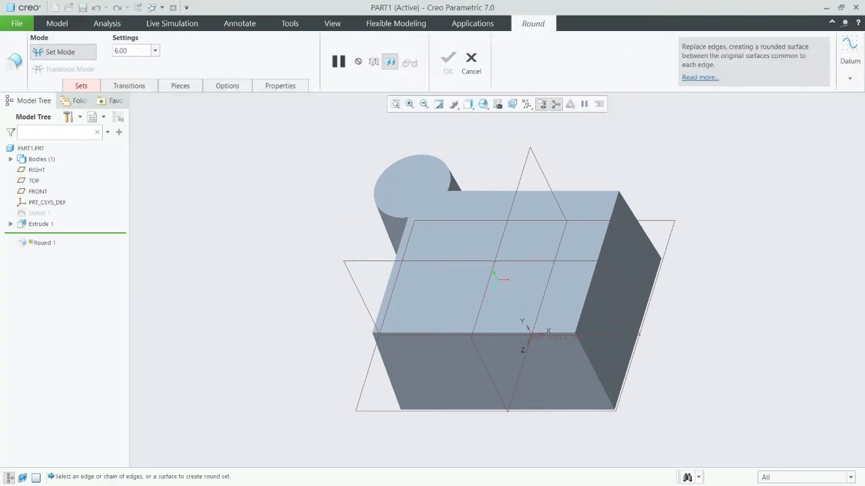
middle_drag(672, 345, 700, 311)
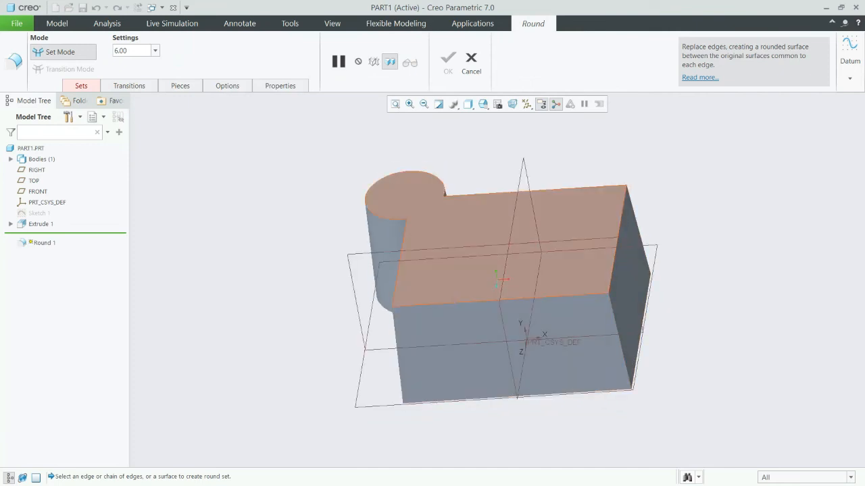
click(617, 341)
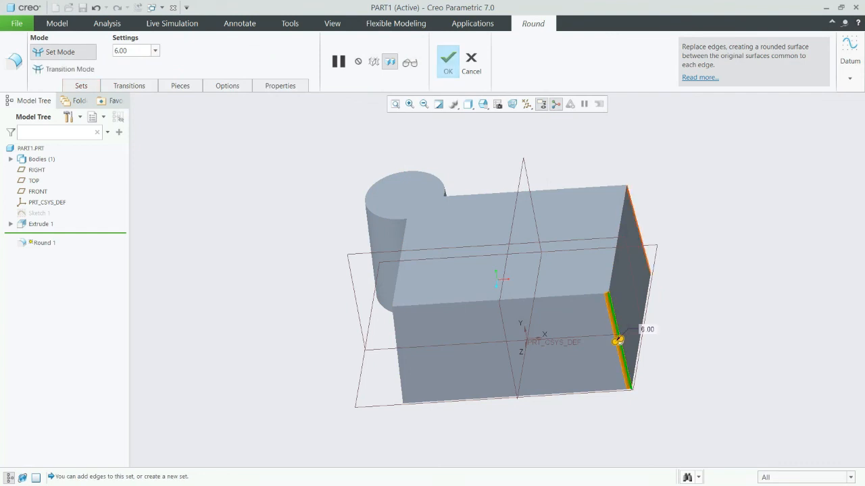
click(636, 228)
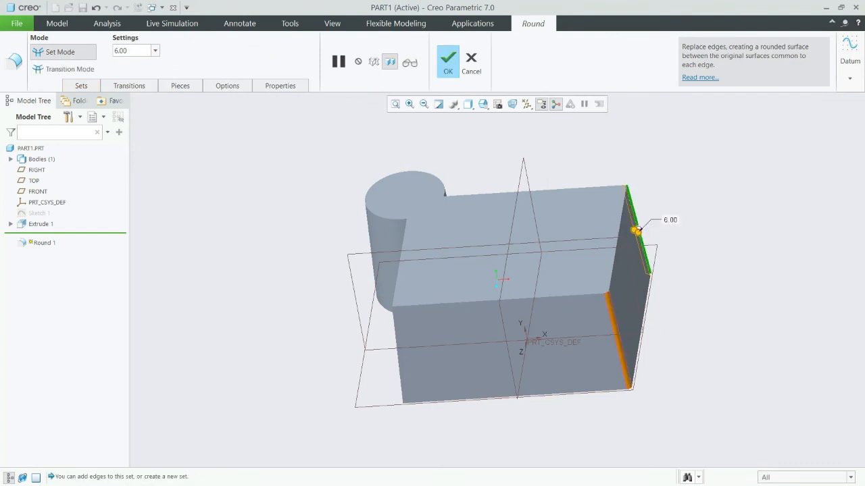
drag(637, 231, 637, 243)
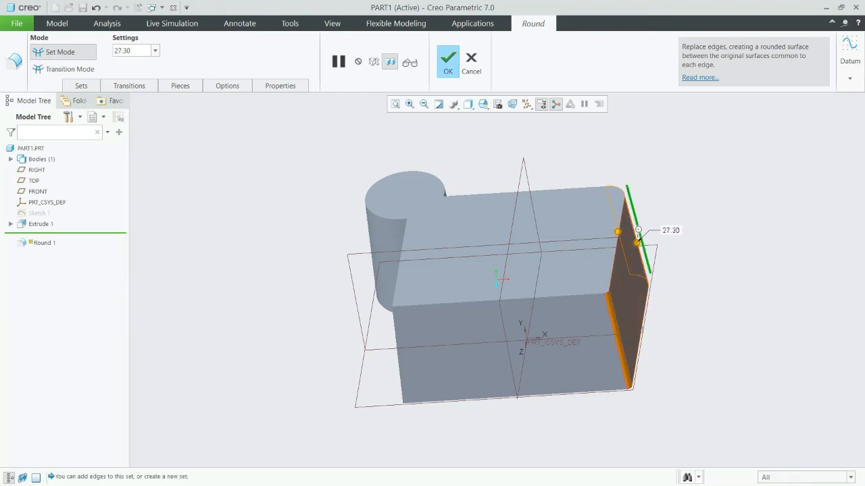
Set the second round set's radius to 25 mm and add the front vertical edge on the lobe side to it.
click(81, 86)
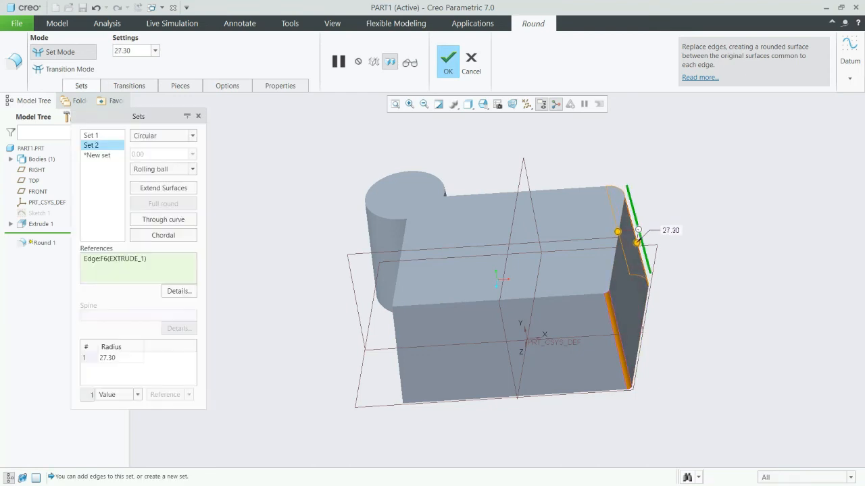
click(92, 136)
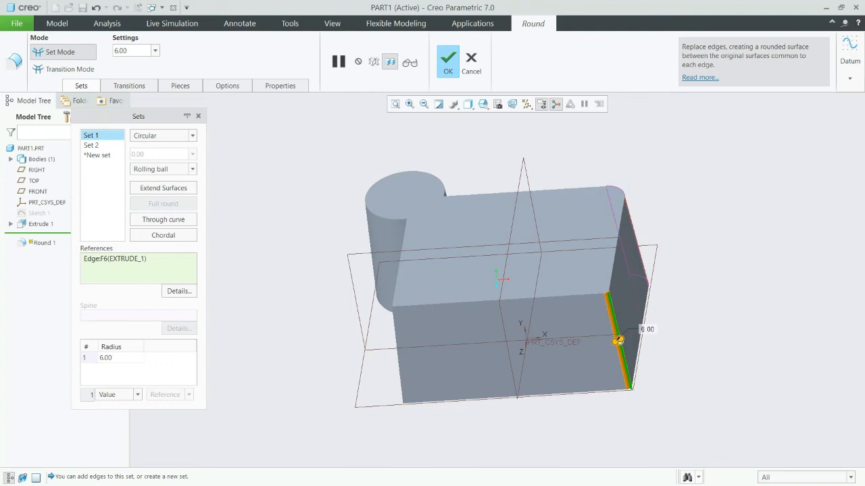
click(92, 146)
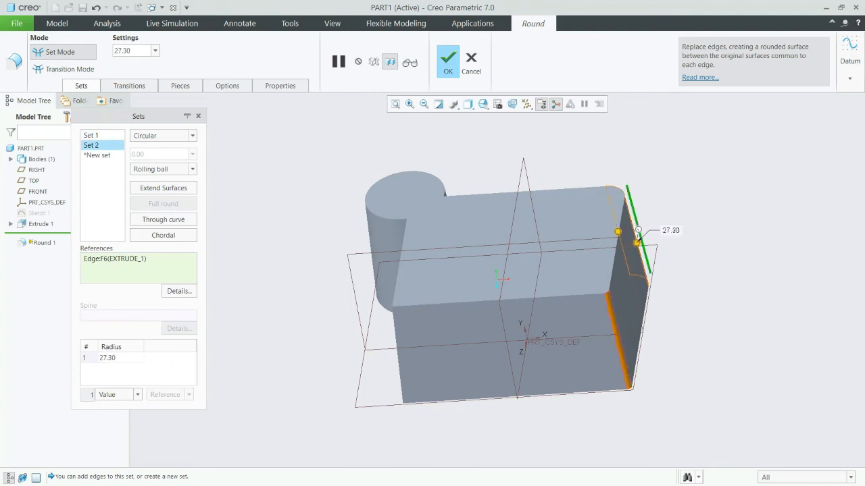
click(109, 358)
text(25)
key(Return)
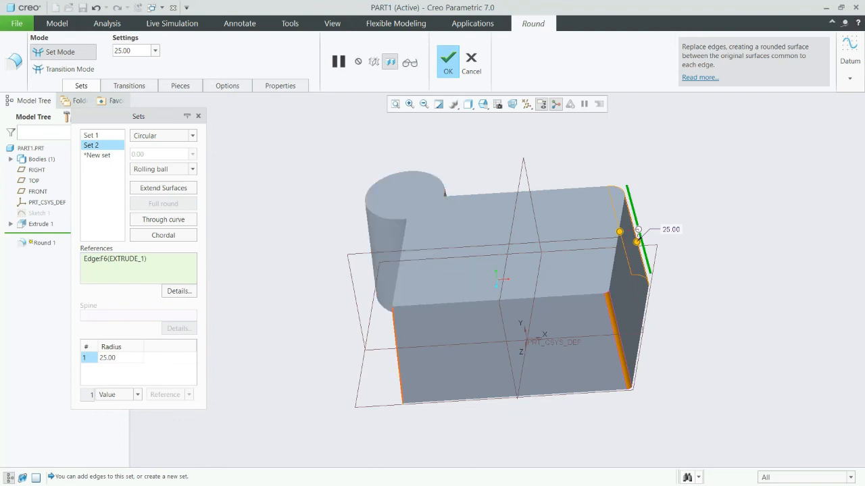
click(398, 359)
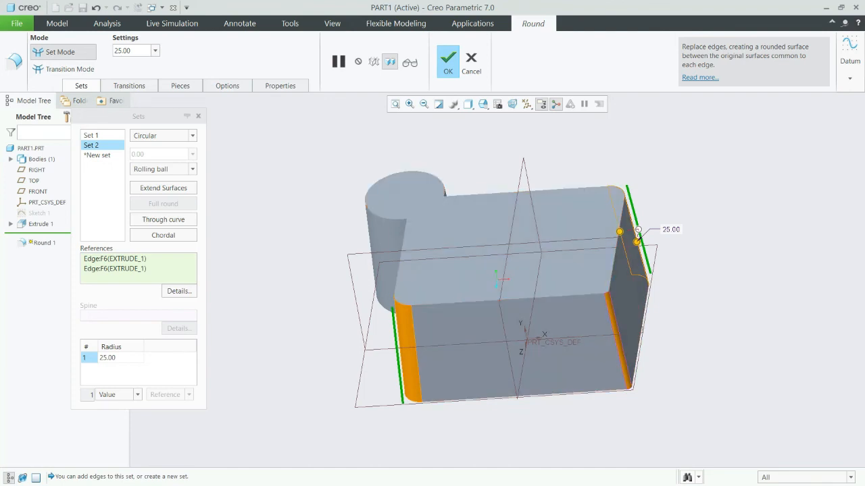
Add the two vertical edges where the cylindrical lobe meets the block to the first, 6 mm round set.
click(92, 135)
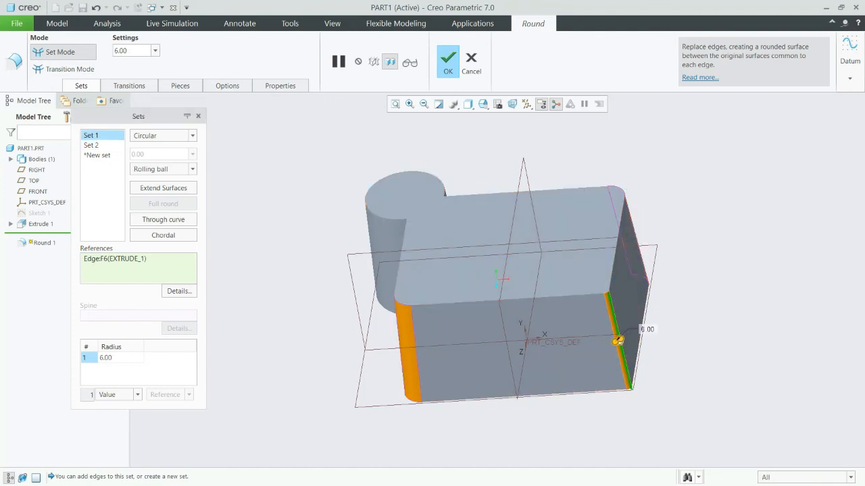
middle_drag(432, 297, 496, 299)
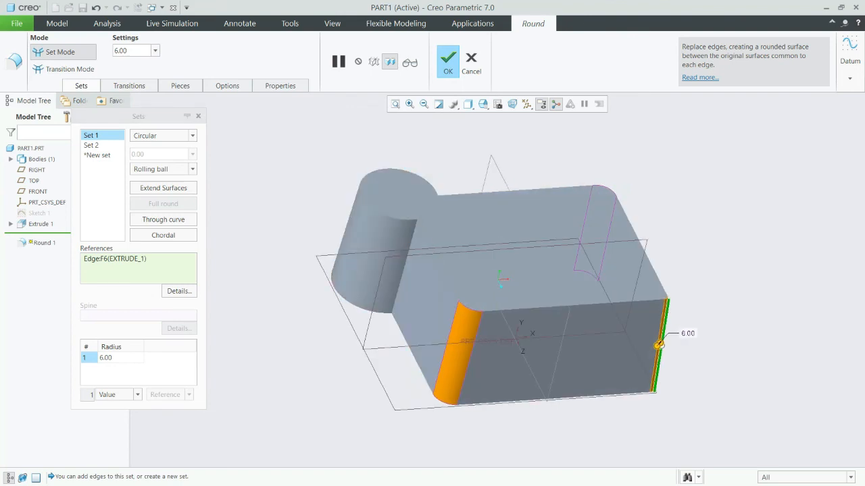
ctrl+click(404, 267)
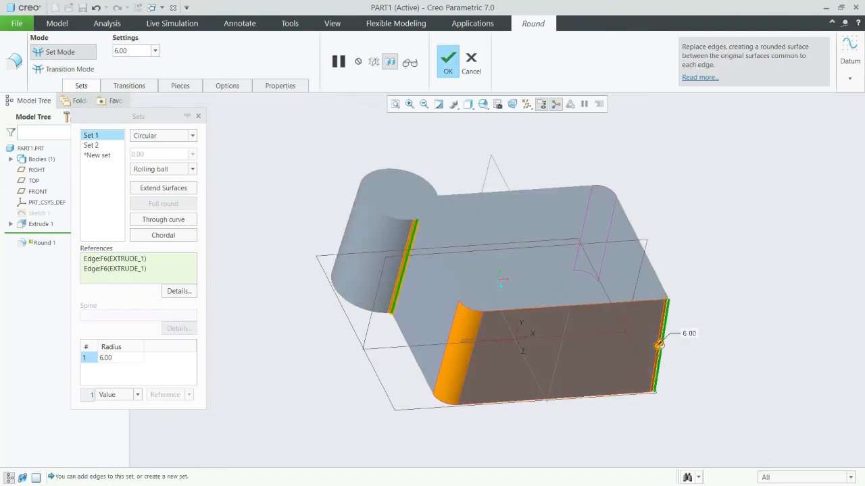
middle_drag(440, 290, 291, 284)
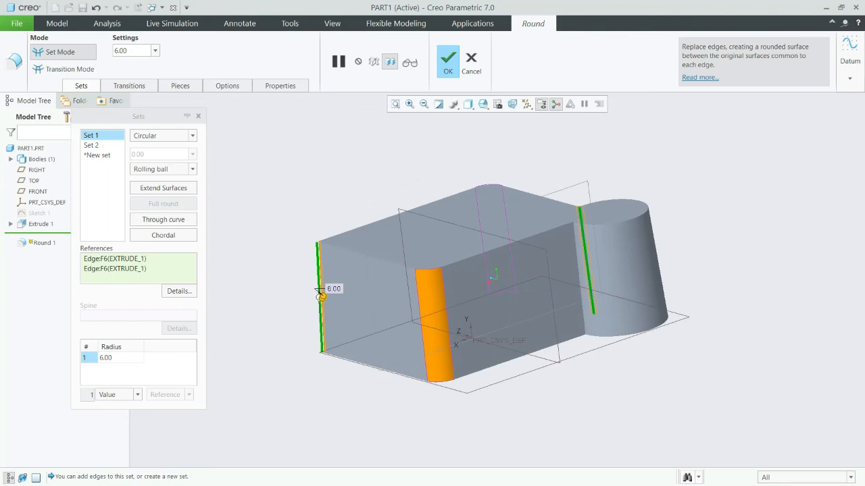
ctrl+click(579, 278)
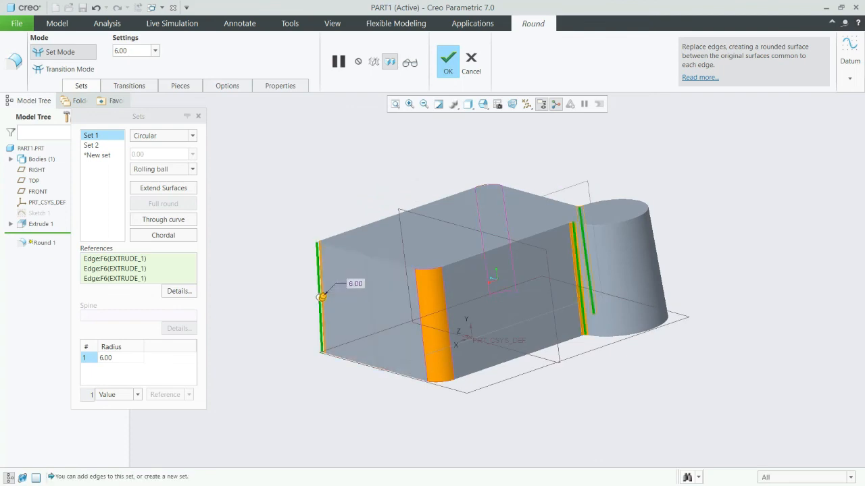
Create a third round set, try the block's top face as its reference, and remove that face.
click(97, 155)
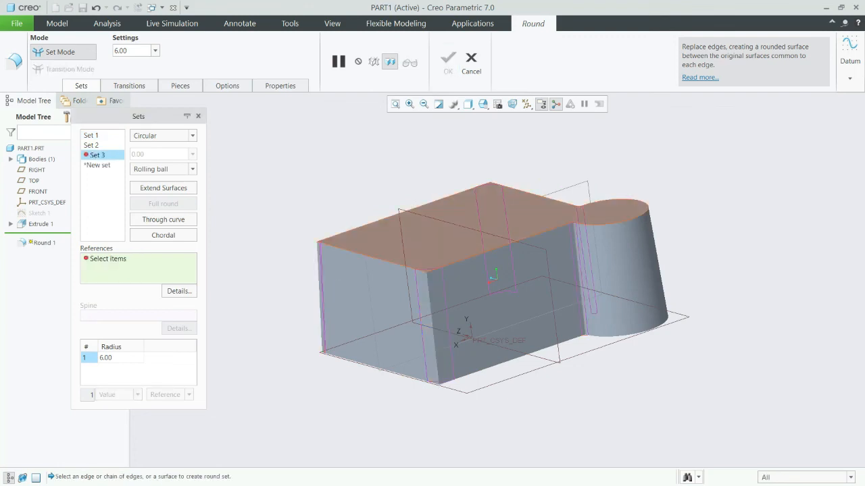
click(508, 220)
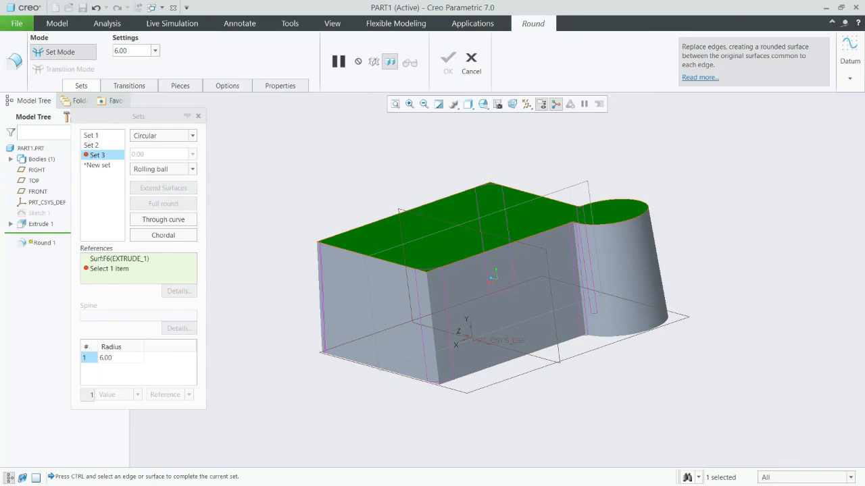
right_click(129, 259)
click(156, 265)
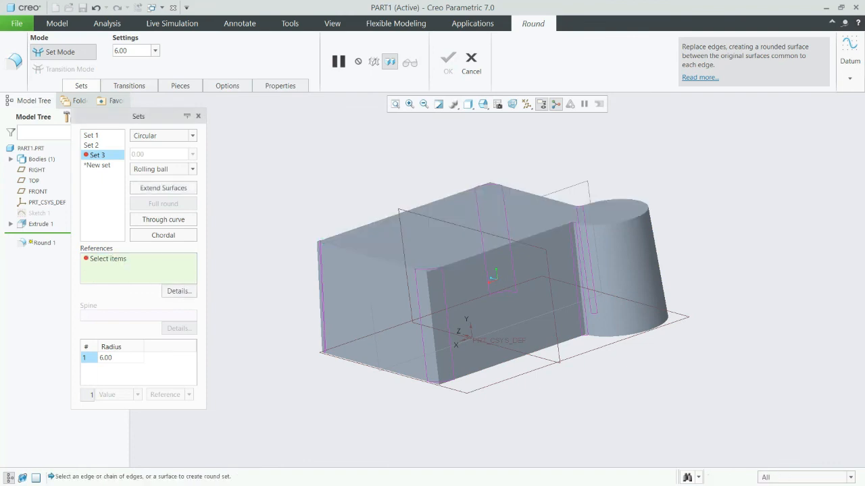
Try the block's bottom face as the third round set's reference and remove it from the set.
middle_drag(473, 378, 469, 287)
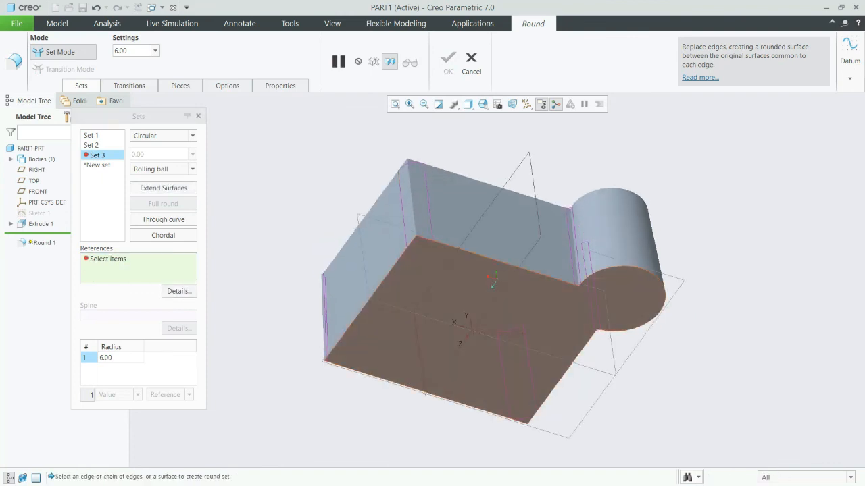
click(466, 297)
middle_drag(466, 297, 475, 382)
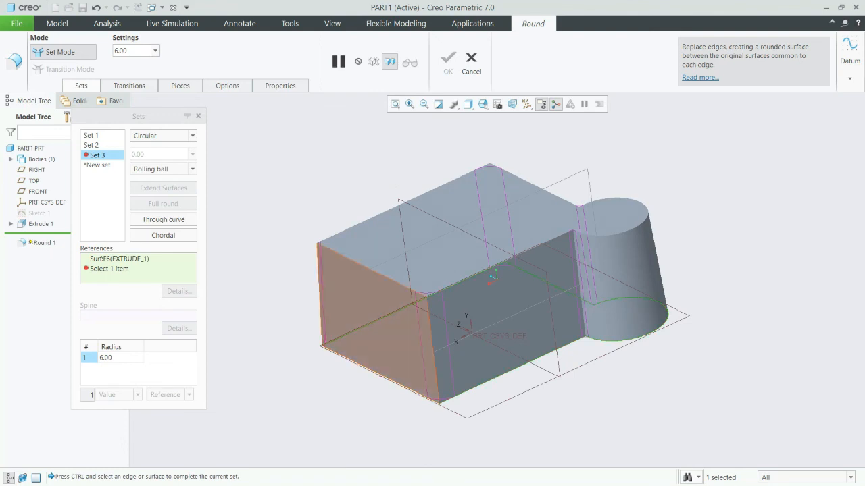
right_click(112, 259)
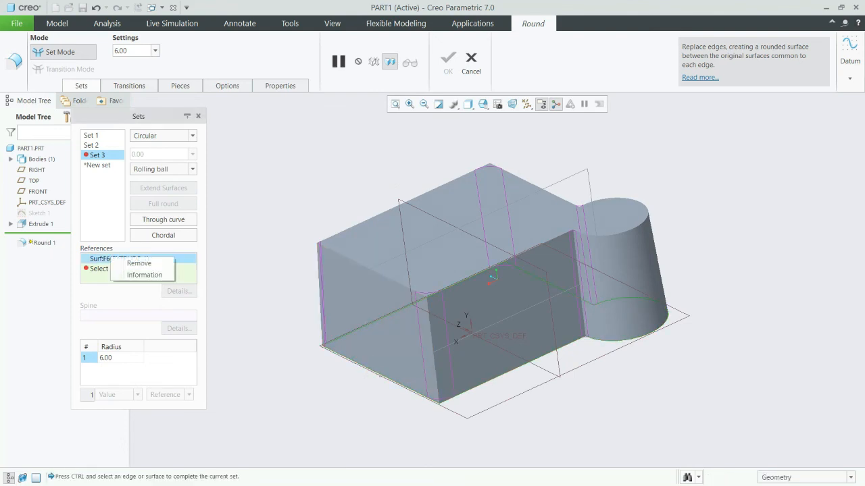
click(138, 263)
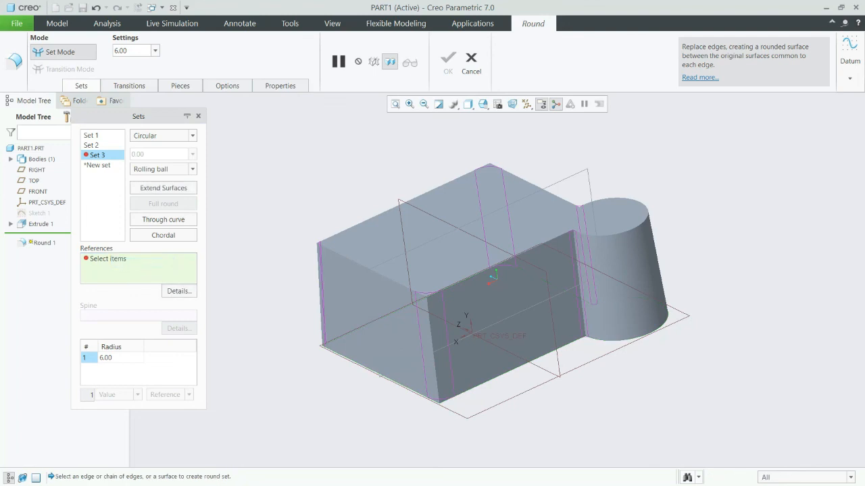
Use the front face's bottom edge as the third set's reference and set its radius to 15 mm.
click(381, 374)
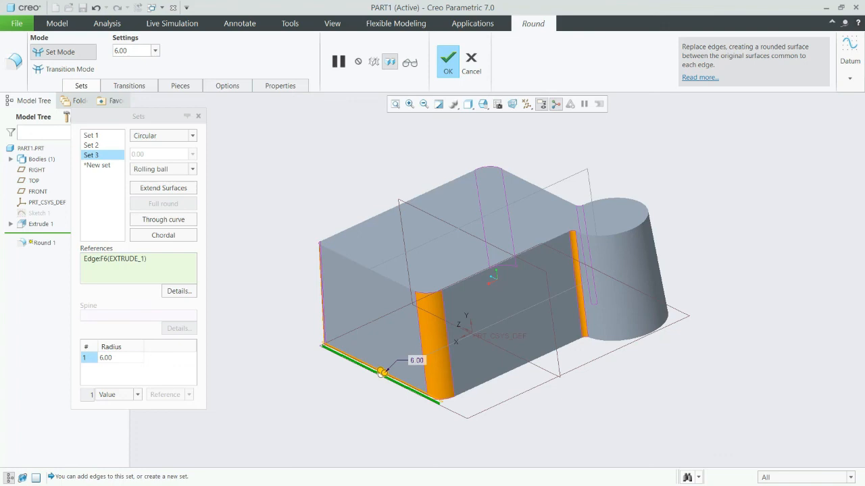
click(106, 358)
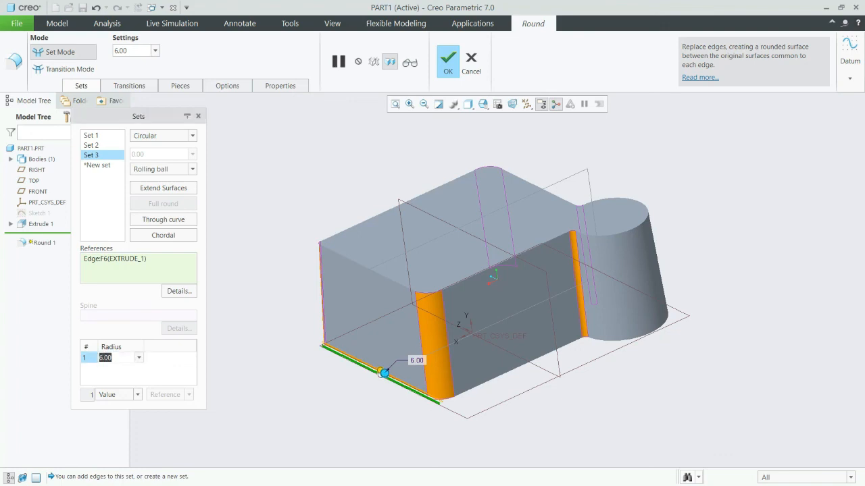
text(15)
key(Return)
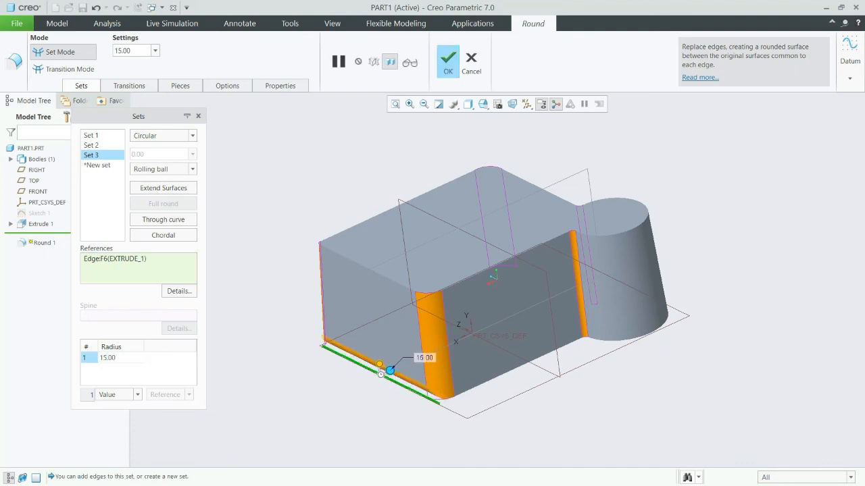
Add the remaining bottom edges around the block and lobe to the third, 15 mm round set.
middle_drag(486, 290, 462, 199)
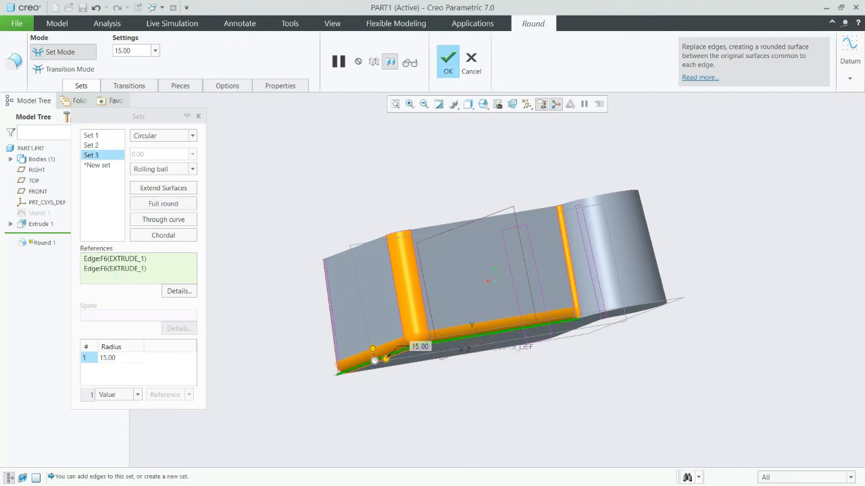
ctrl+click(625, 308)
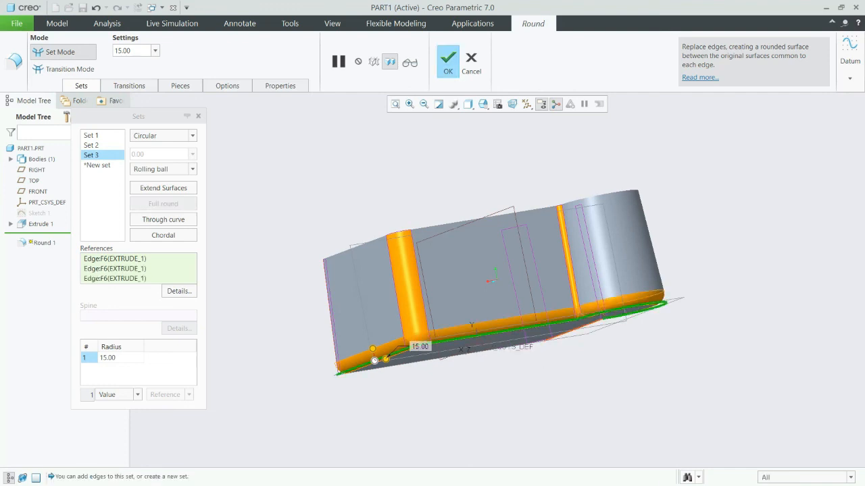
ctrl+click(574, 331)
ctrl+click(488, 350)
mouse_move(488, 350)
middle_down()
mouse_move(499, 250)
mouse_move(485, 233)
mouse_move(484, 368)
mouse_move(481, 348)
middle_up()
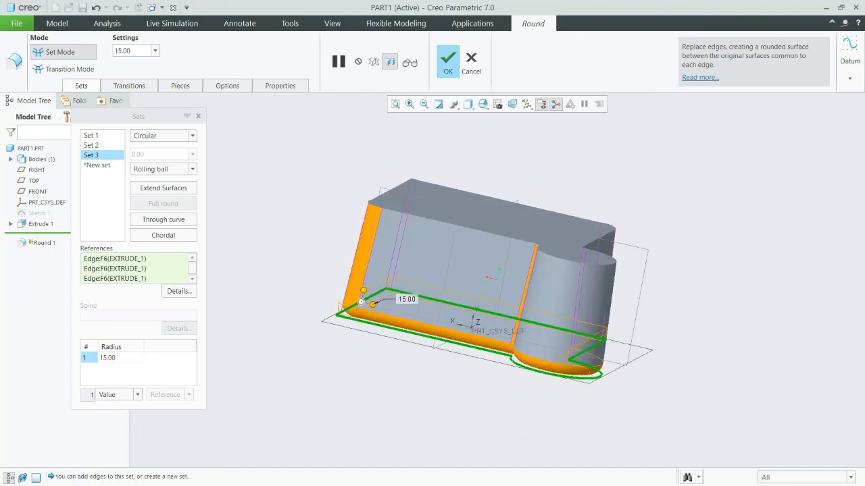
Set the radius of the third round set, along the block and lobe's bottom edges, to 25 mm.
click(108, 358)
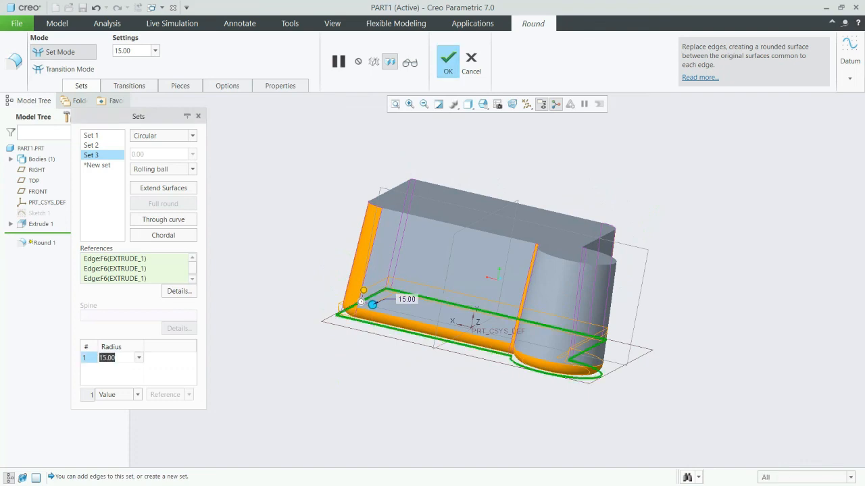
text(25)
key(Return)
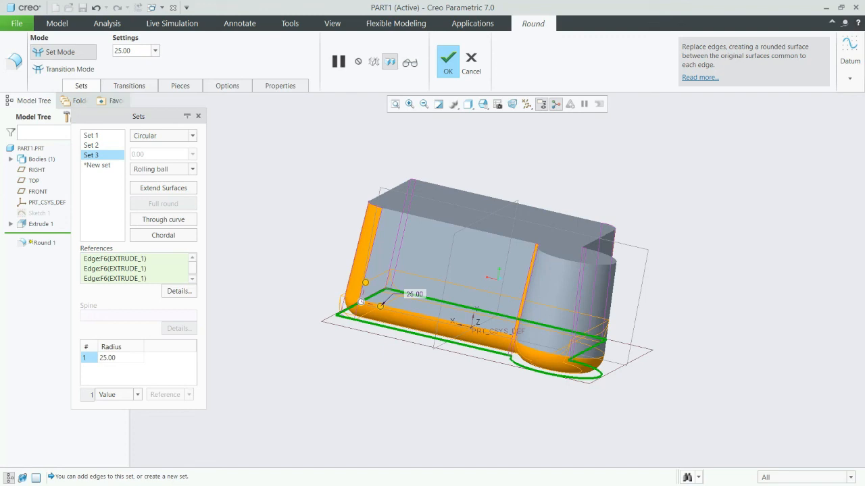
Preview the three round sets on the model from several sides and complete the Round feature.
click(410, 62)
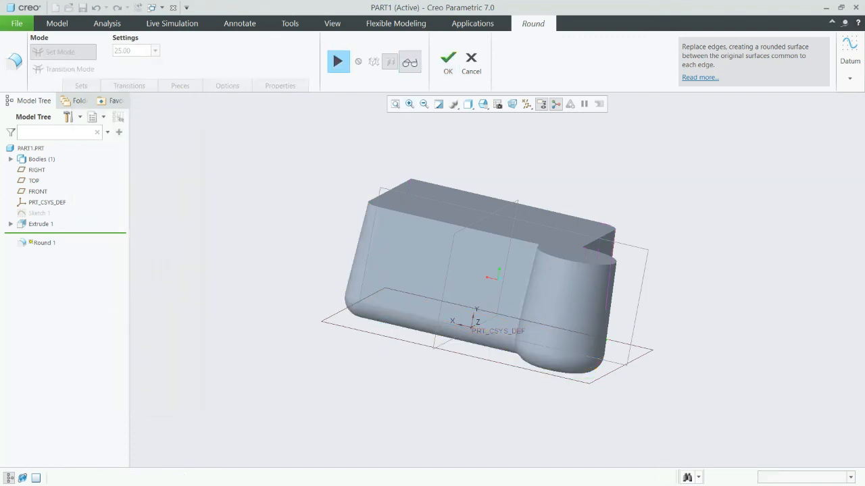
middle_drag(459, 257, 351, 271)
middle_drag(498, 280, 426, 283)
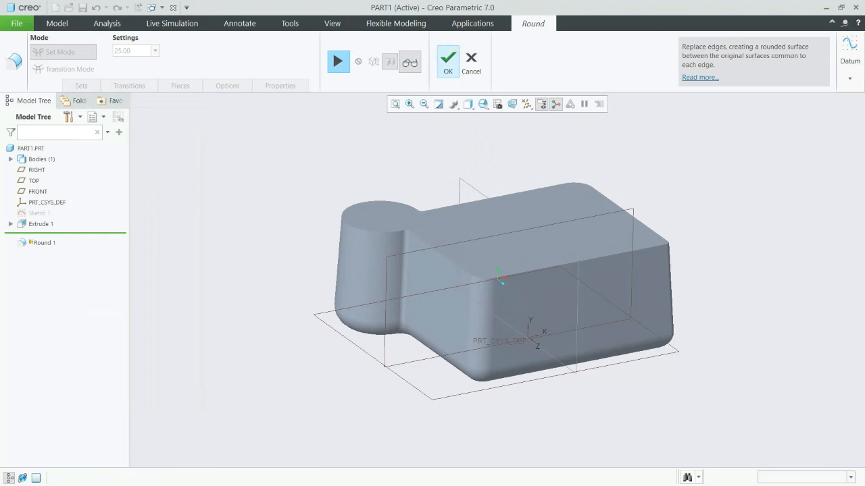
click(448, 59)
click(608, 162)
middle_drag(541, 270, 352, 237)
middle_drag(498, 280, 453, 321)
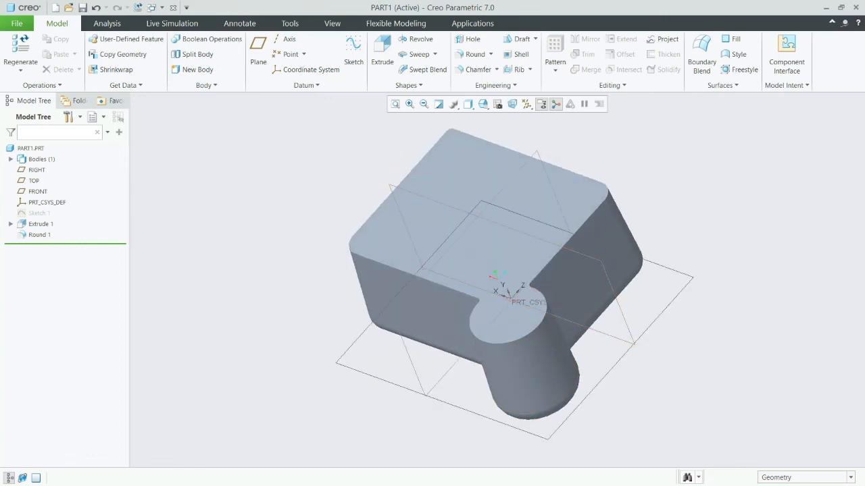
Start a Shell feature on the rounded block and set its wall thickness to 10 mm.
key(ctrl+d)
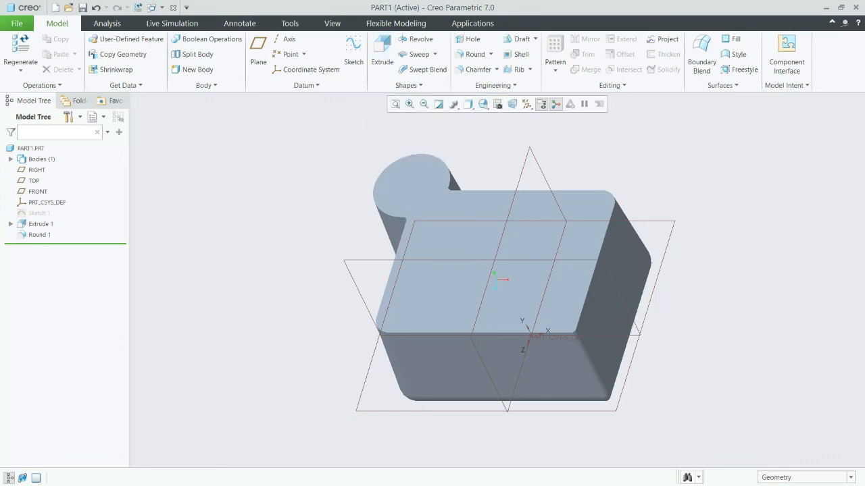
mouse_move(506, 280)
middle_down()
mouse_move(541, 269)
mouse_move(530, 243)
mouse_move(517, 263)
middle_up()
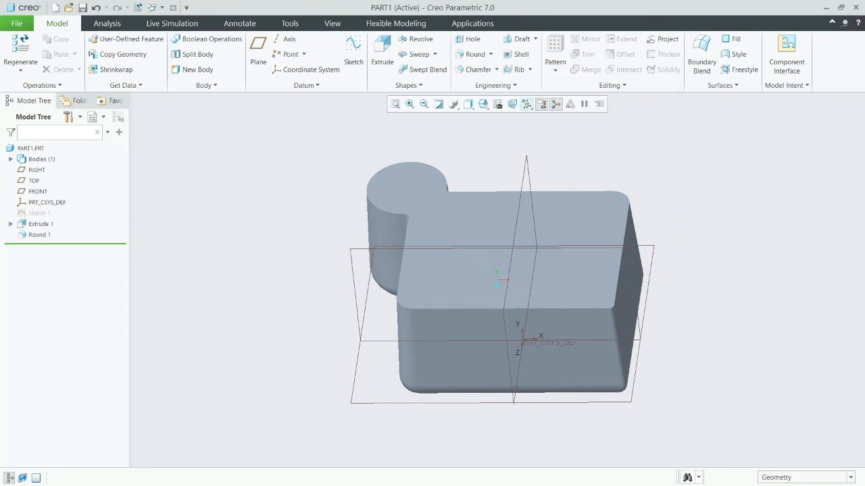
click(521, 54)
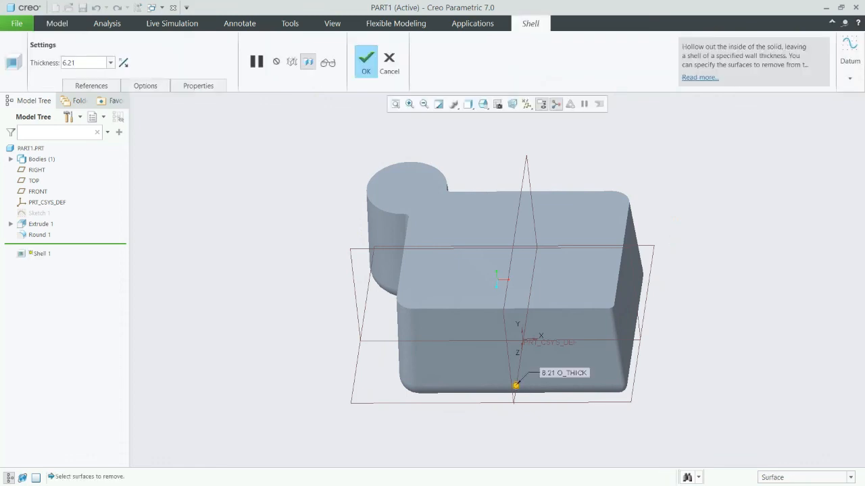
double_click(69, 62)
text(10)
key(Return)
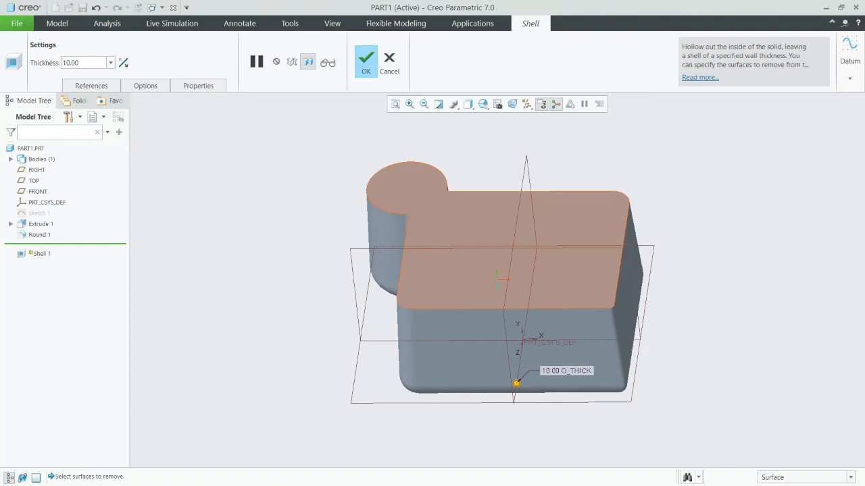
Select the flat top face as the shell's surface to remove and complete the shell with a 5 mm wall thickness.
click(500, 277)
click(78, 63)
text(5)
key(Return)
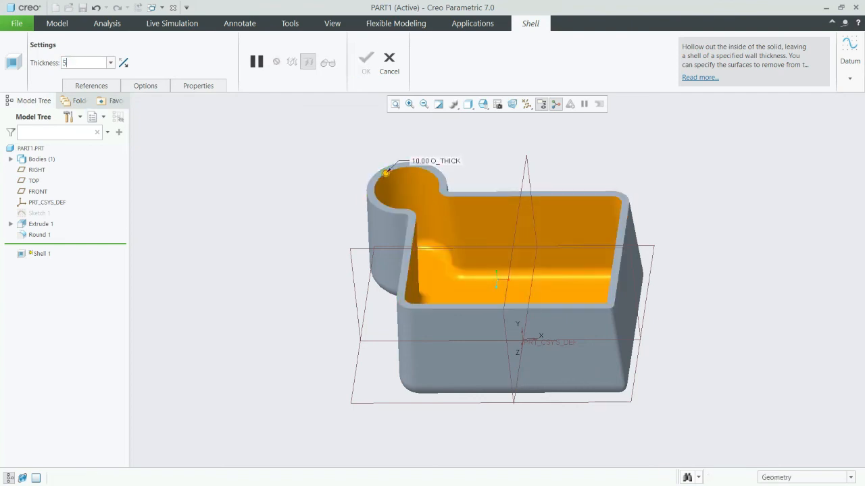
mouse_move(498, 280)
middle_down()
mouse_move(466, 331)
mouse_move(524, 294)
mouse_move(520, 254)
mouse_move(498, 272)
middle_up()
key(ctrl+d)
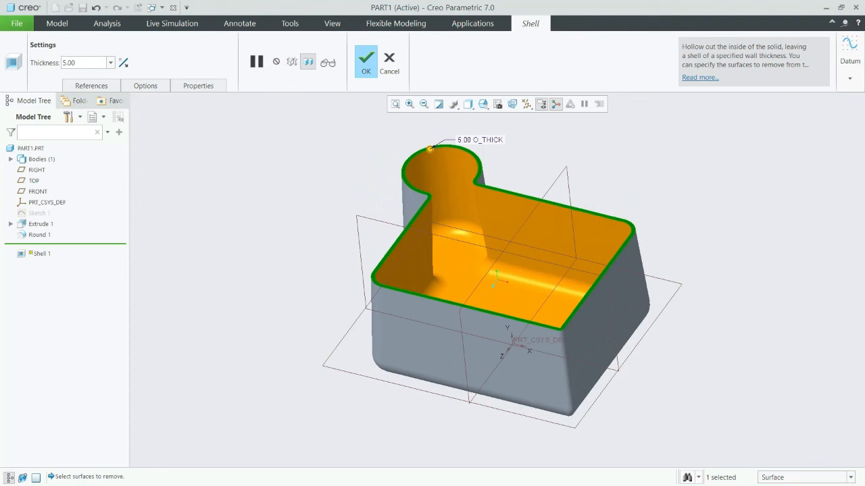
click(366, 62)
click(628, 182)
middle_drag(608, 297, 540, 297)
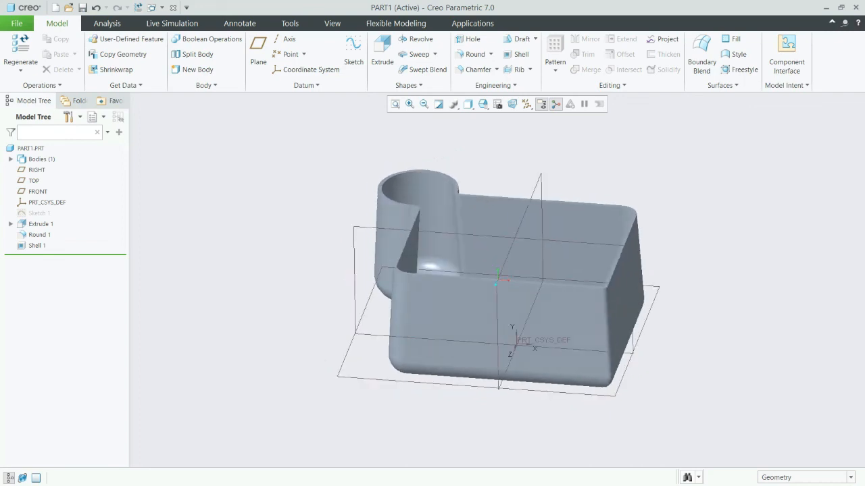
Save the shelled part PART1 in the Ptc folder on the desktop.
click(81, 7)
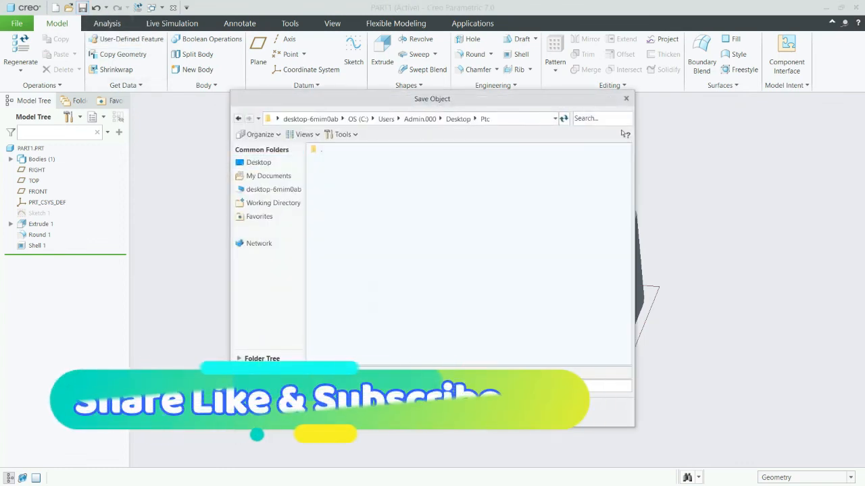
key(Return)
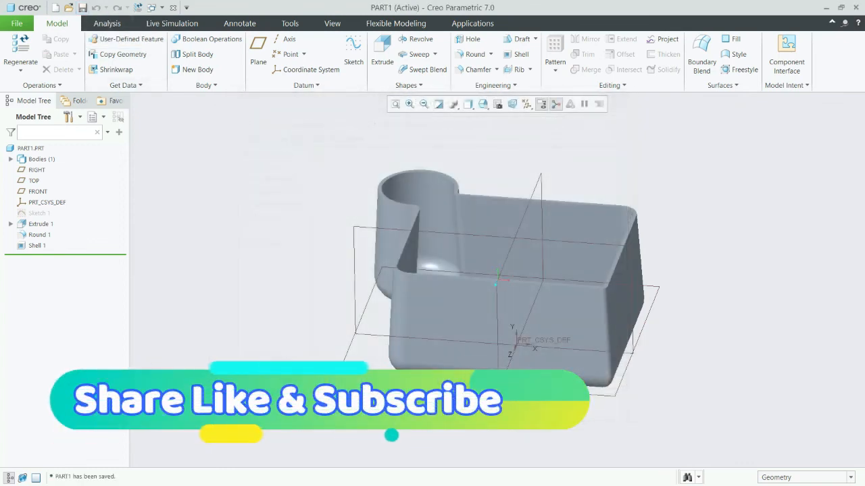
middle_drag(498, 270, 494, 325)
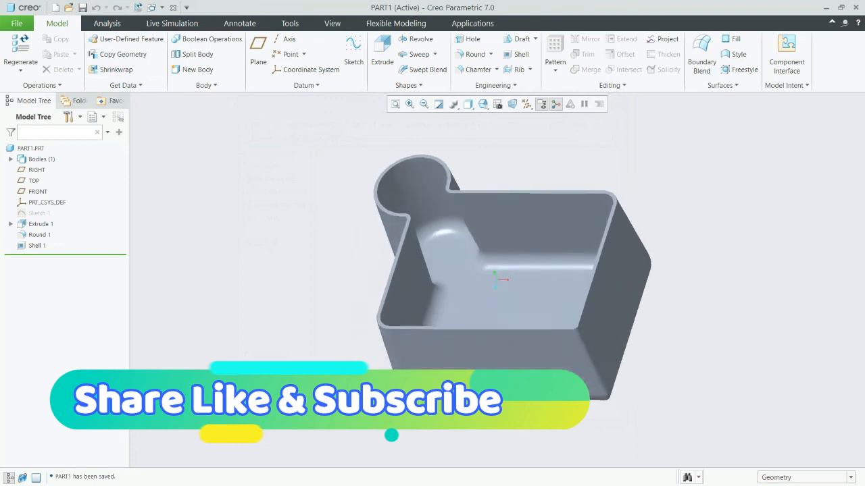